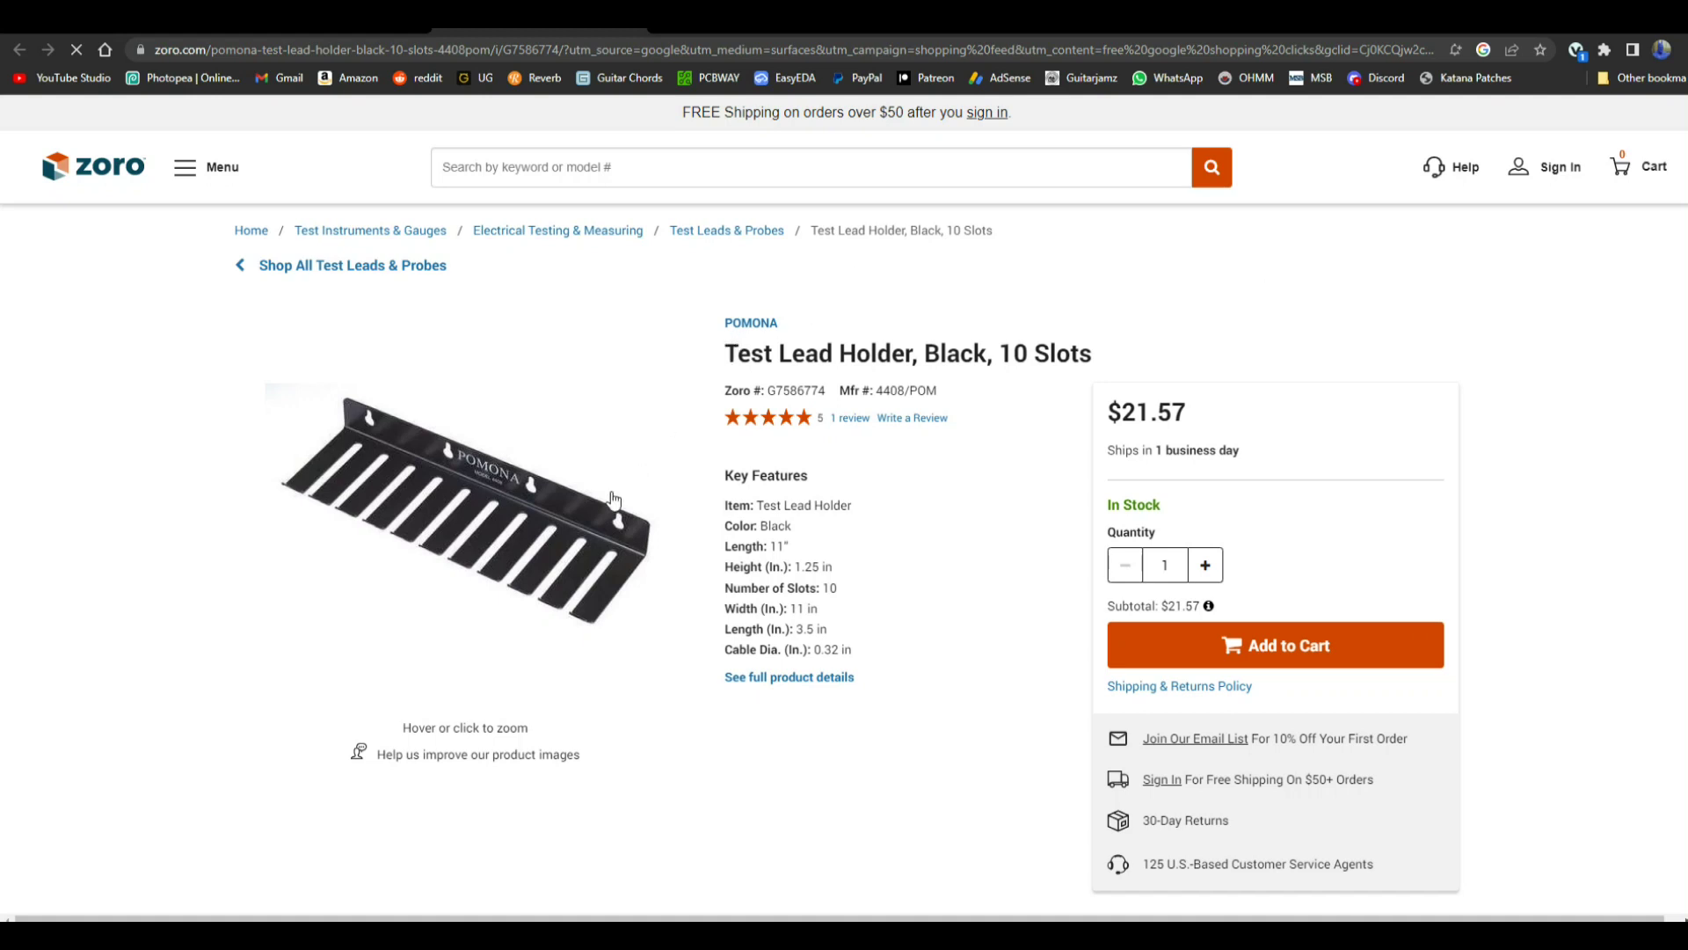
mouse_move(516, 546)
mouse_move(625, 570)
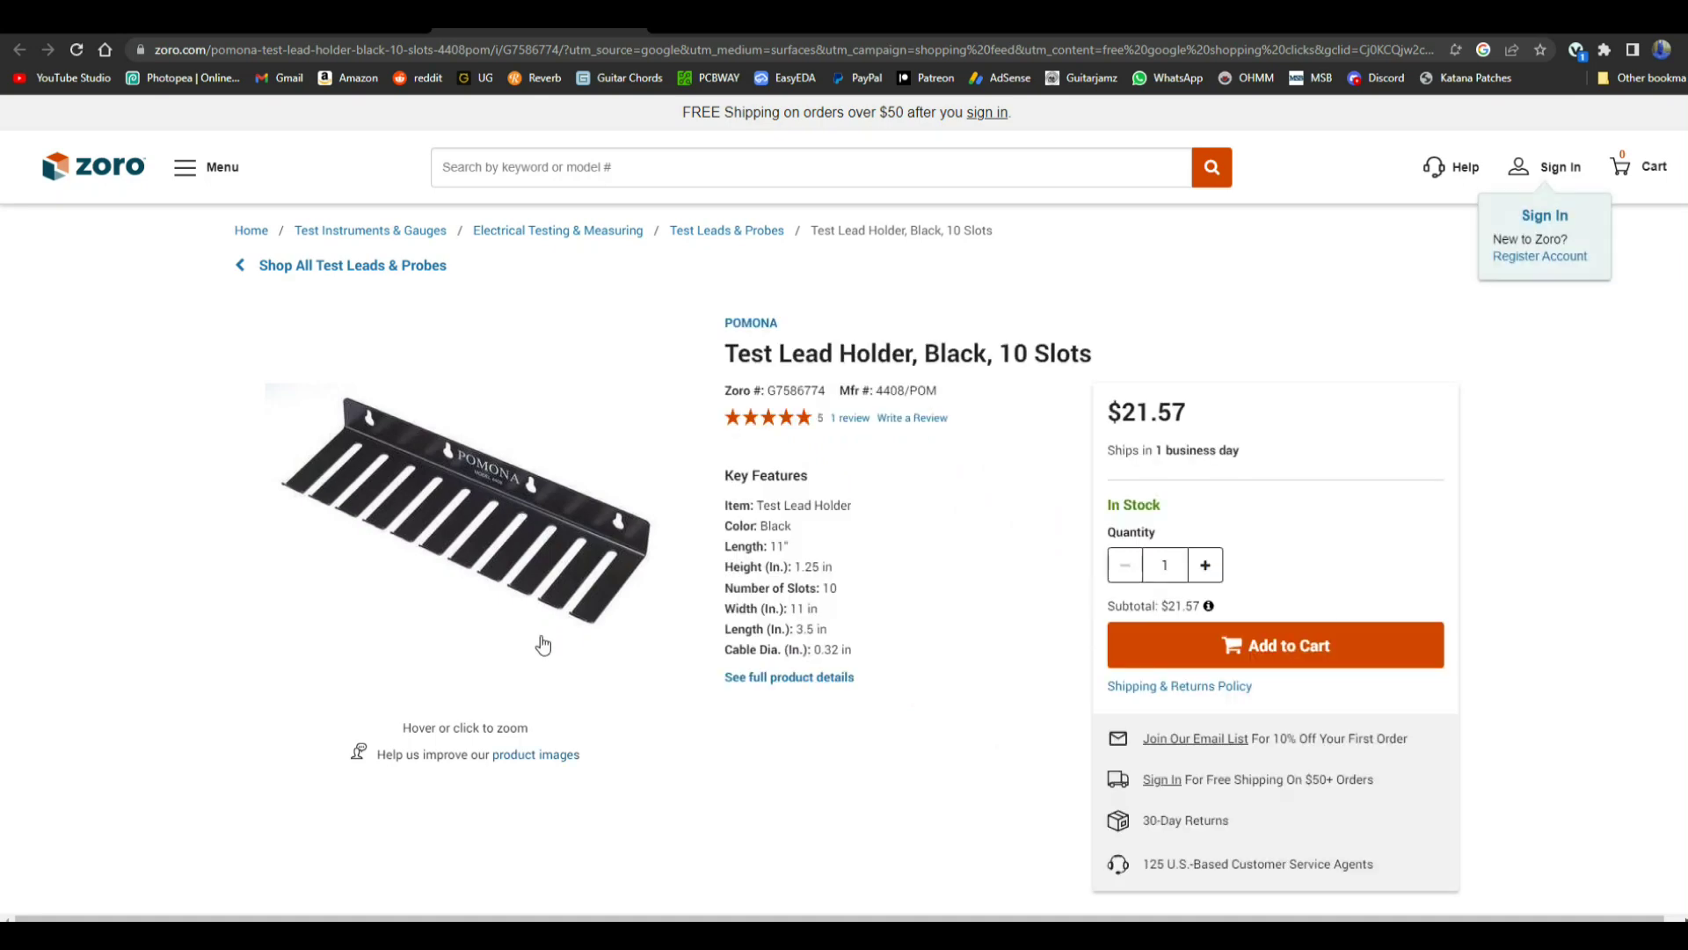
mouse_move(517, 477)
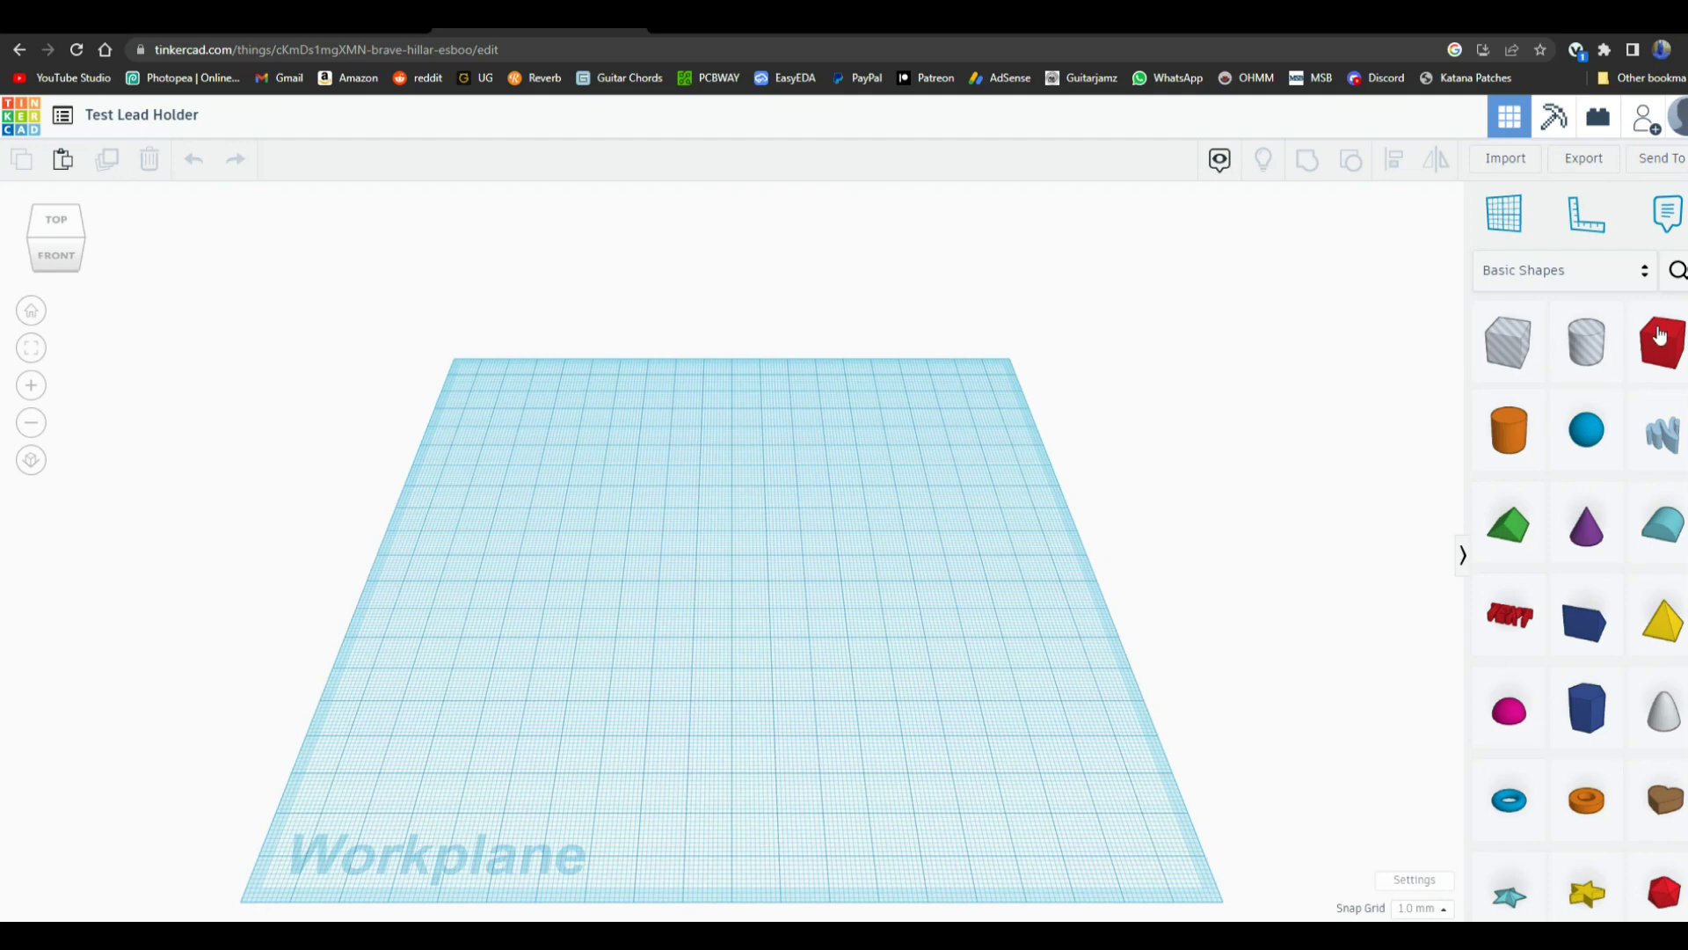
- Place a solid box near the workplane's left edge and stretch its footprint to about 130 × 18 mm
left_click_drag(1661, 343, 454, 665)
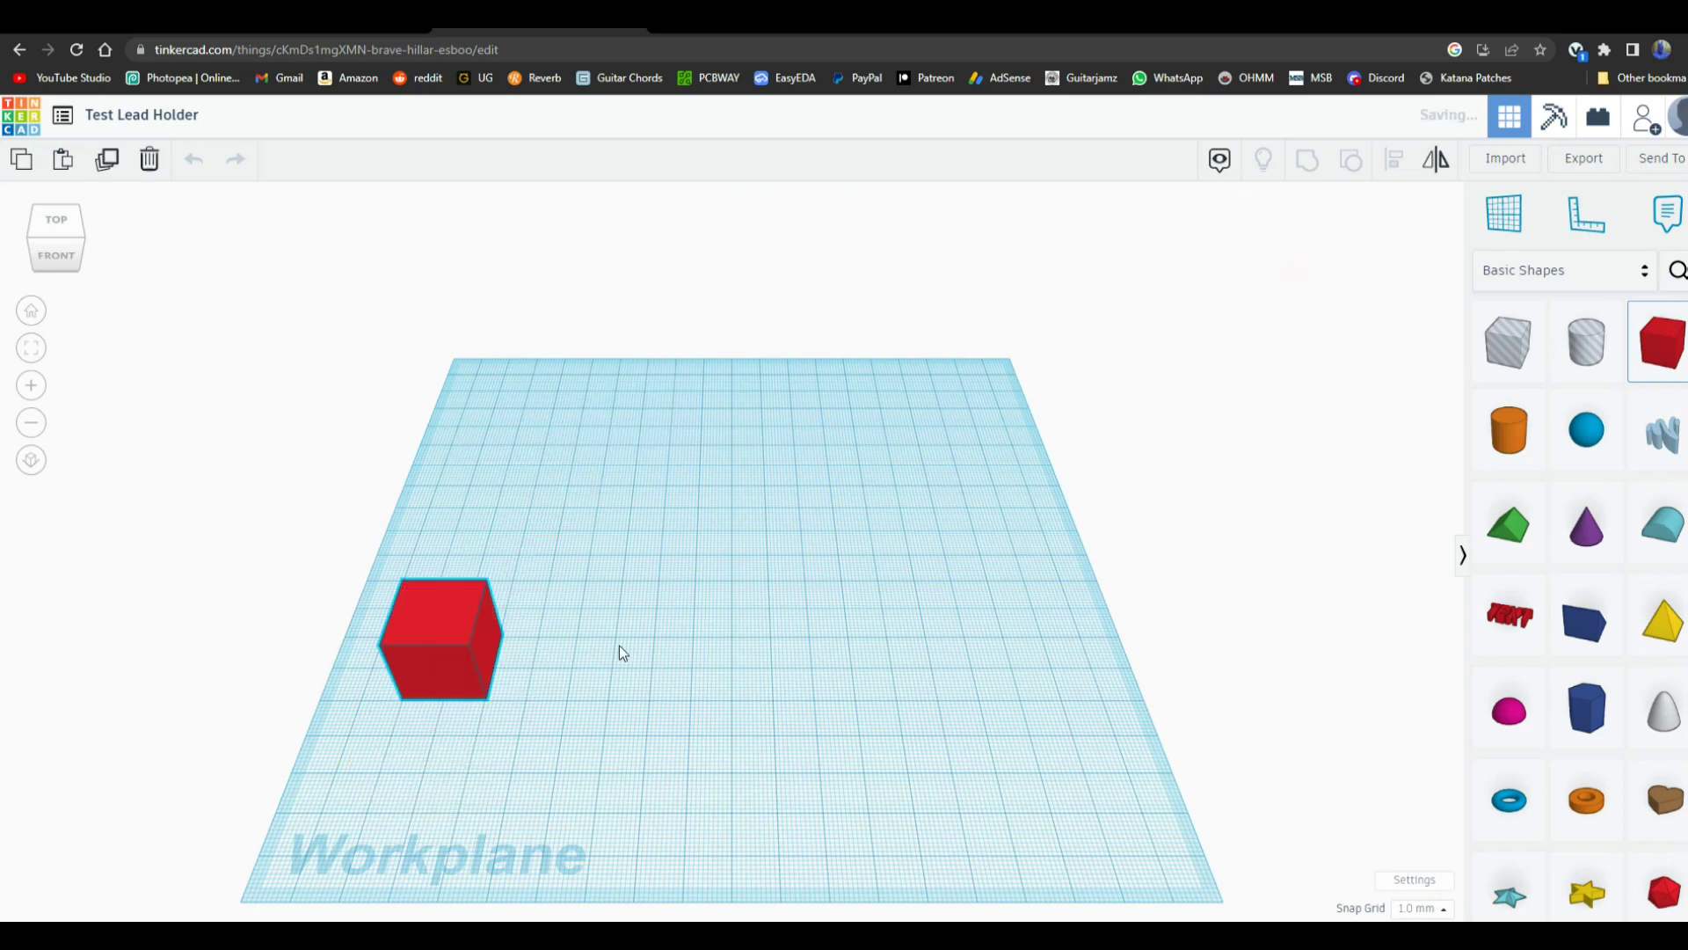
left_click_drag(502, 634, 591, 630)
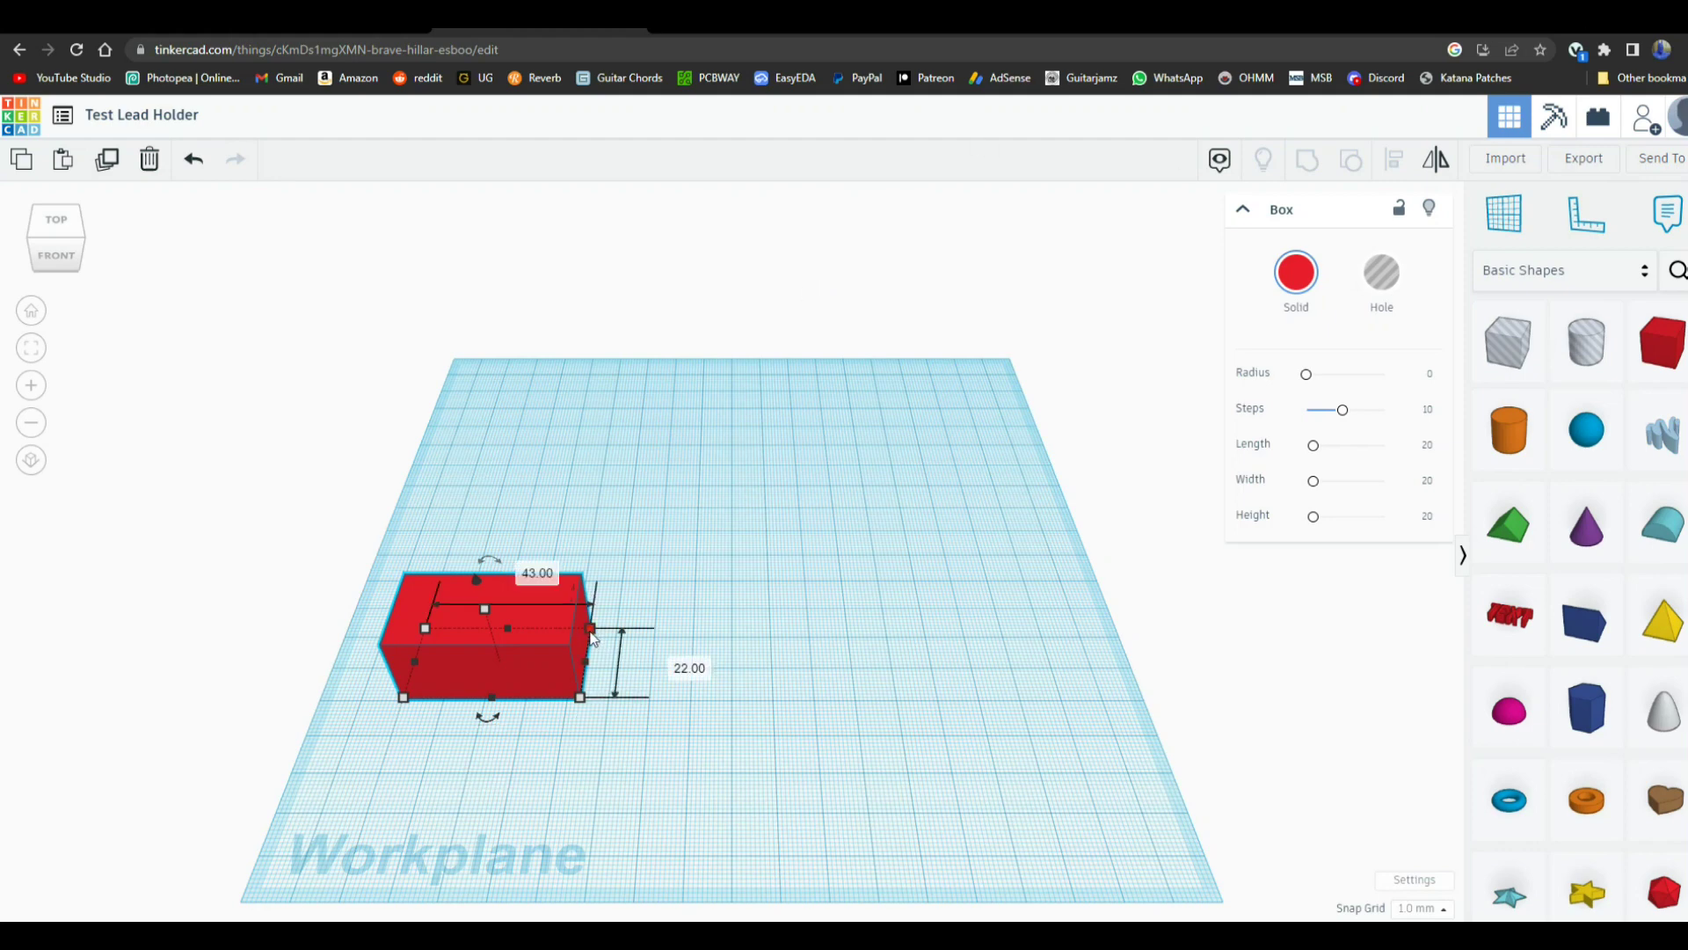
left_click_drag(589, 631, 540, 652)
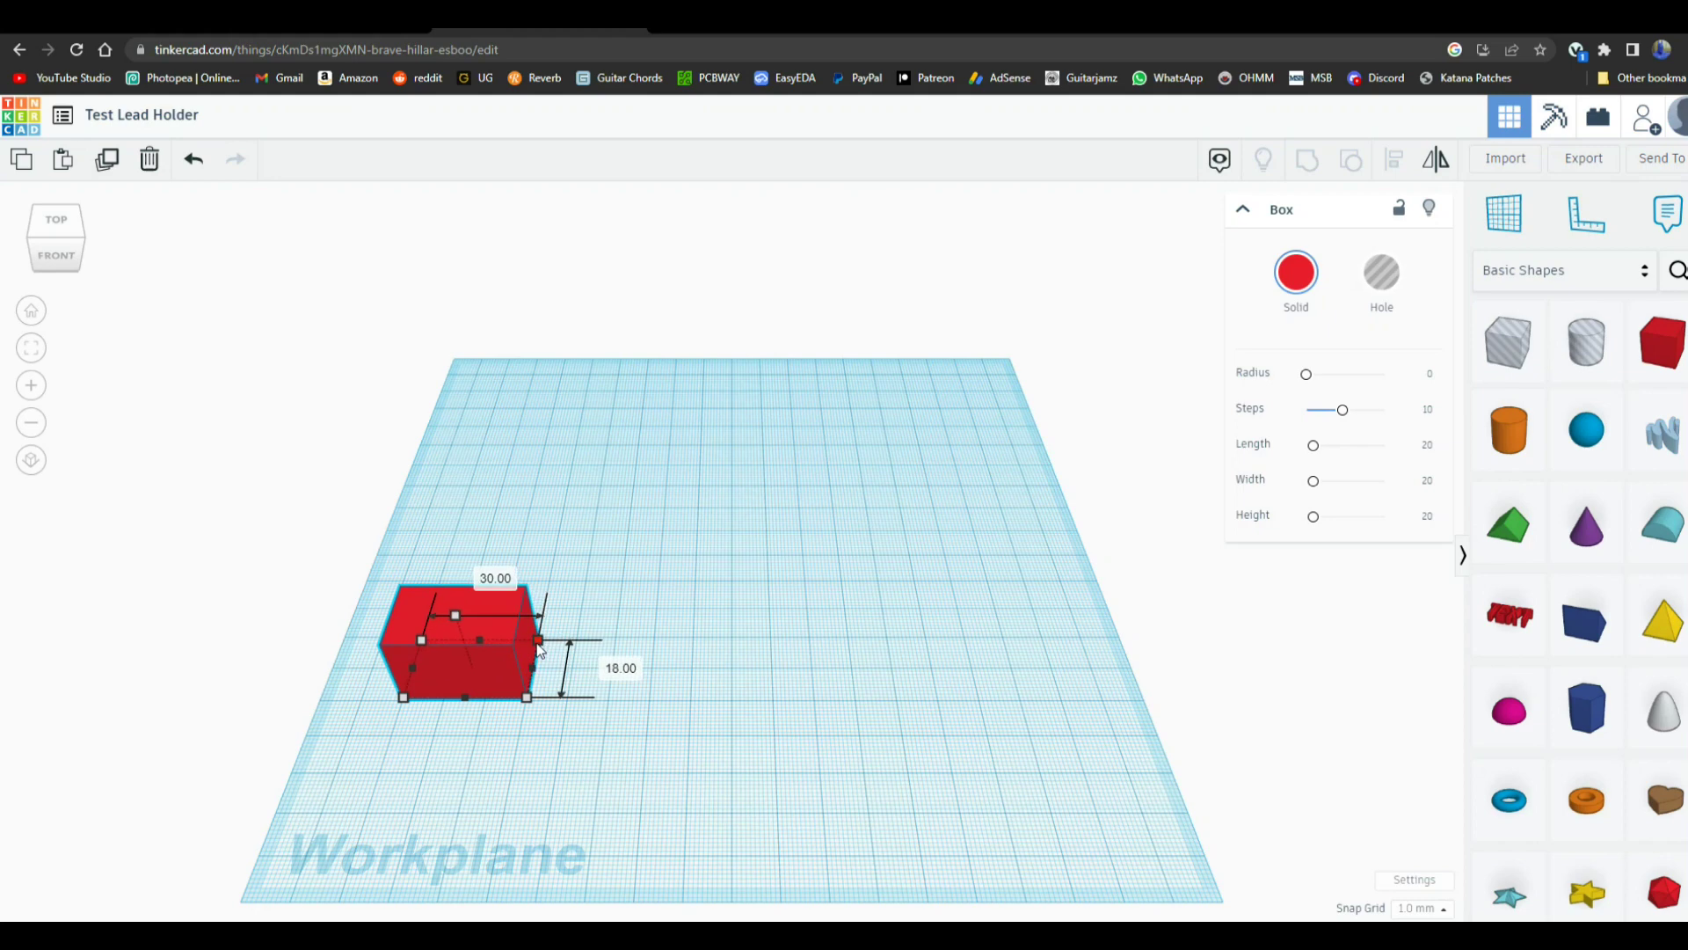
left_click_drag(540, 651, 540, 652)
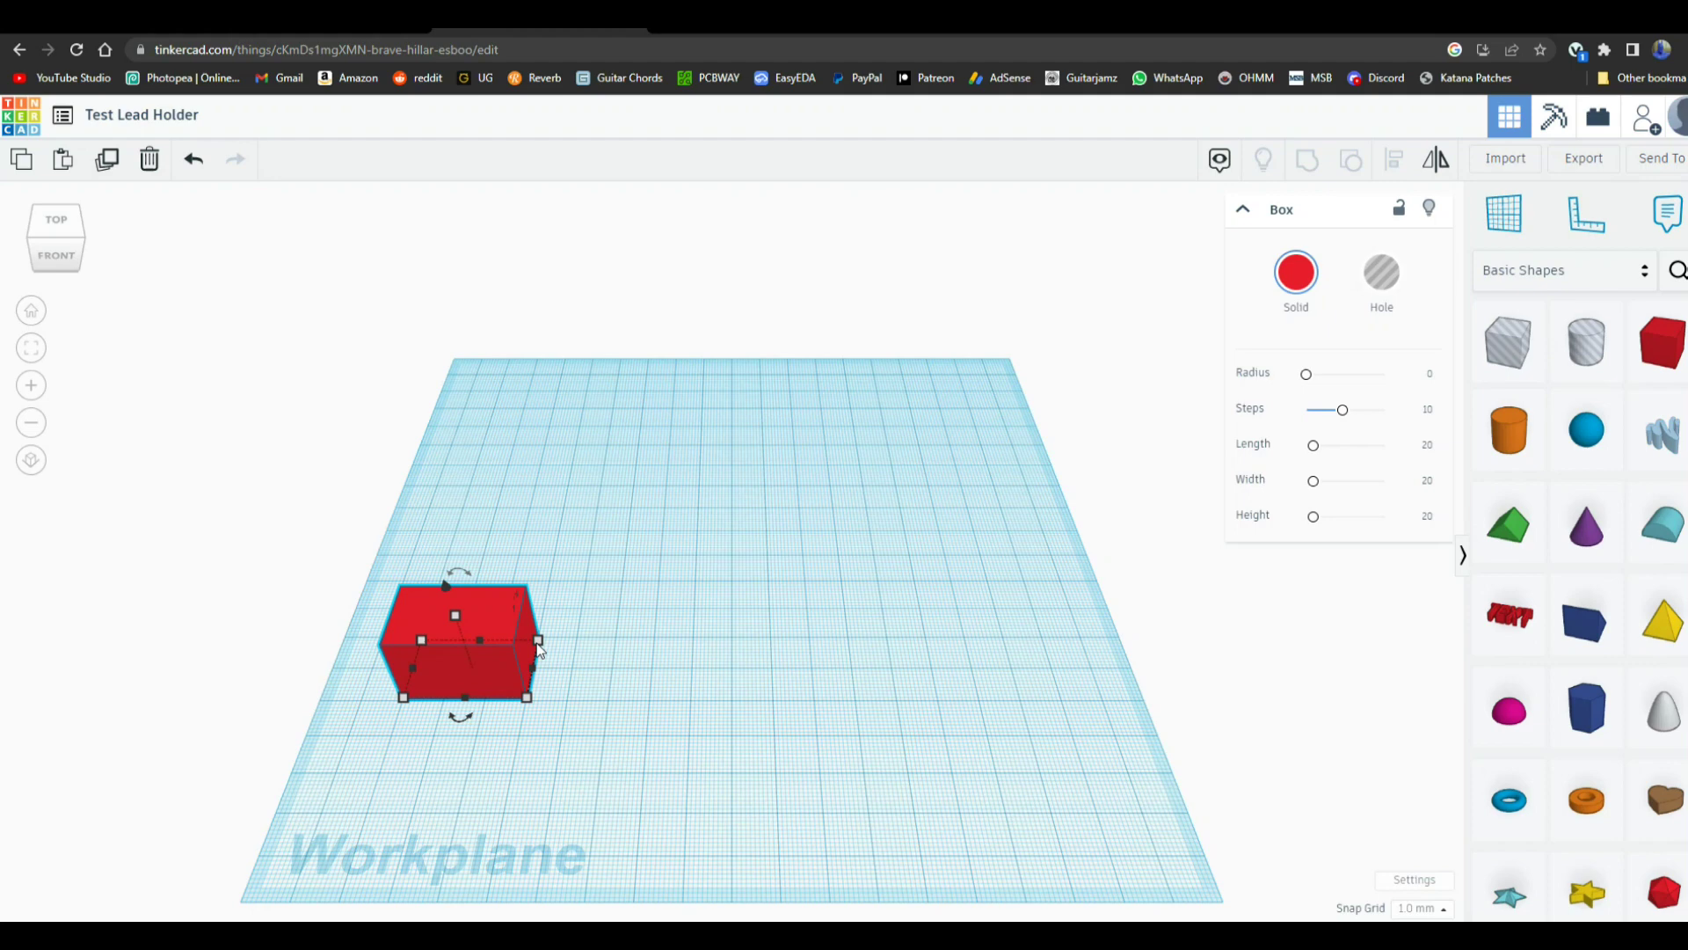
left_click(528, 699)
mouse_move(539, 641)
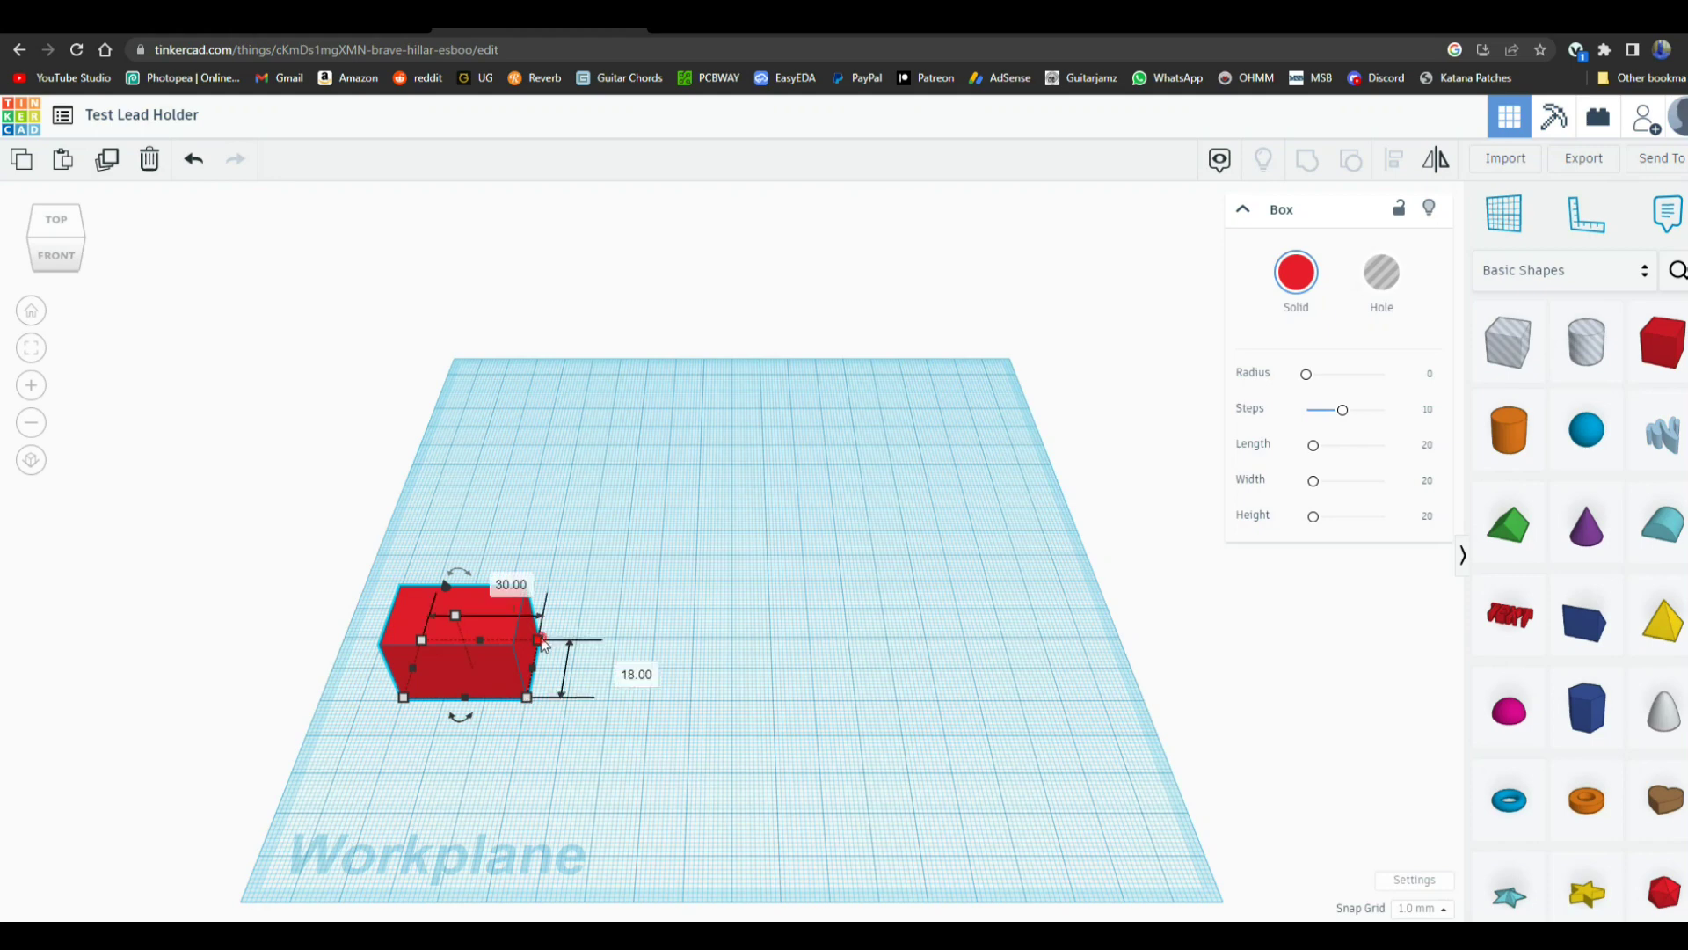
left_click_drag(540, 641, 703, 632)
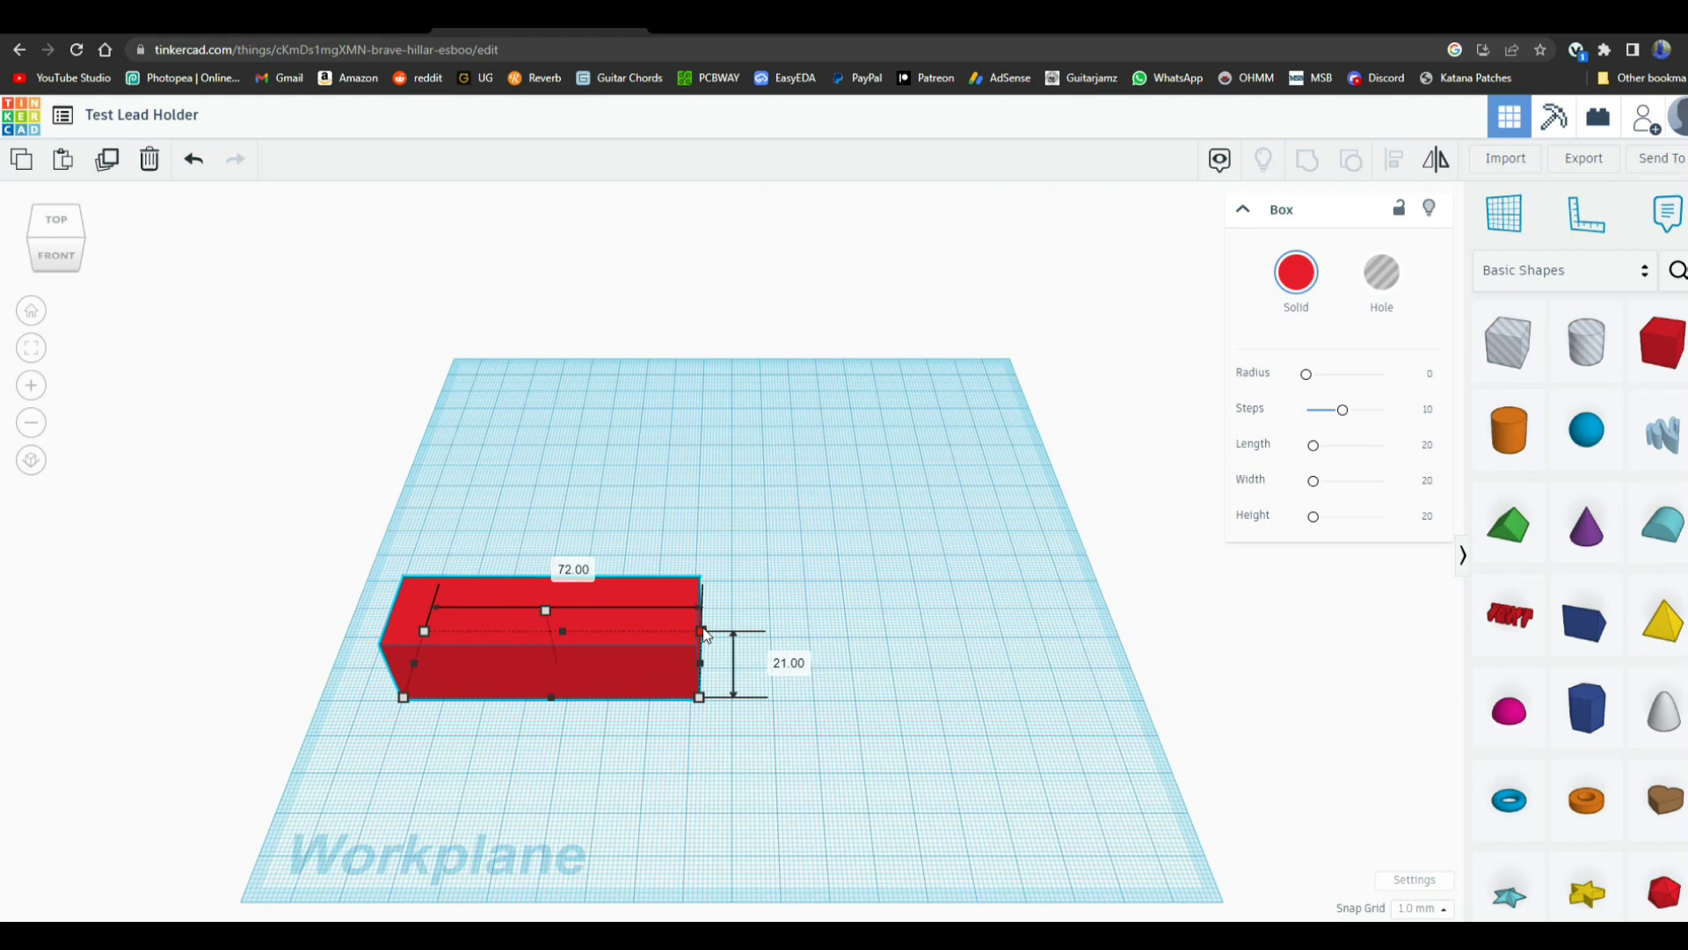
left_click_drag(703, 631, 926, 639)
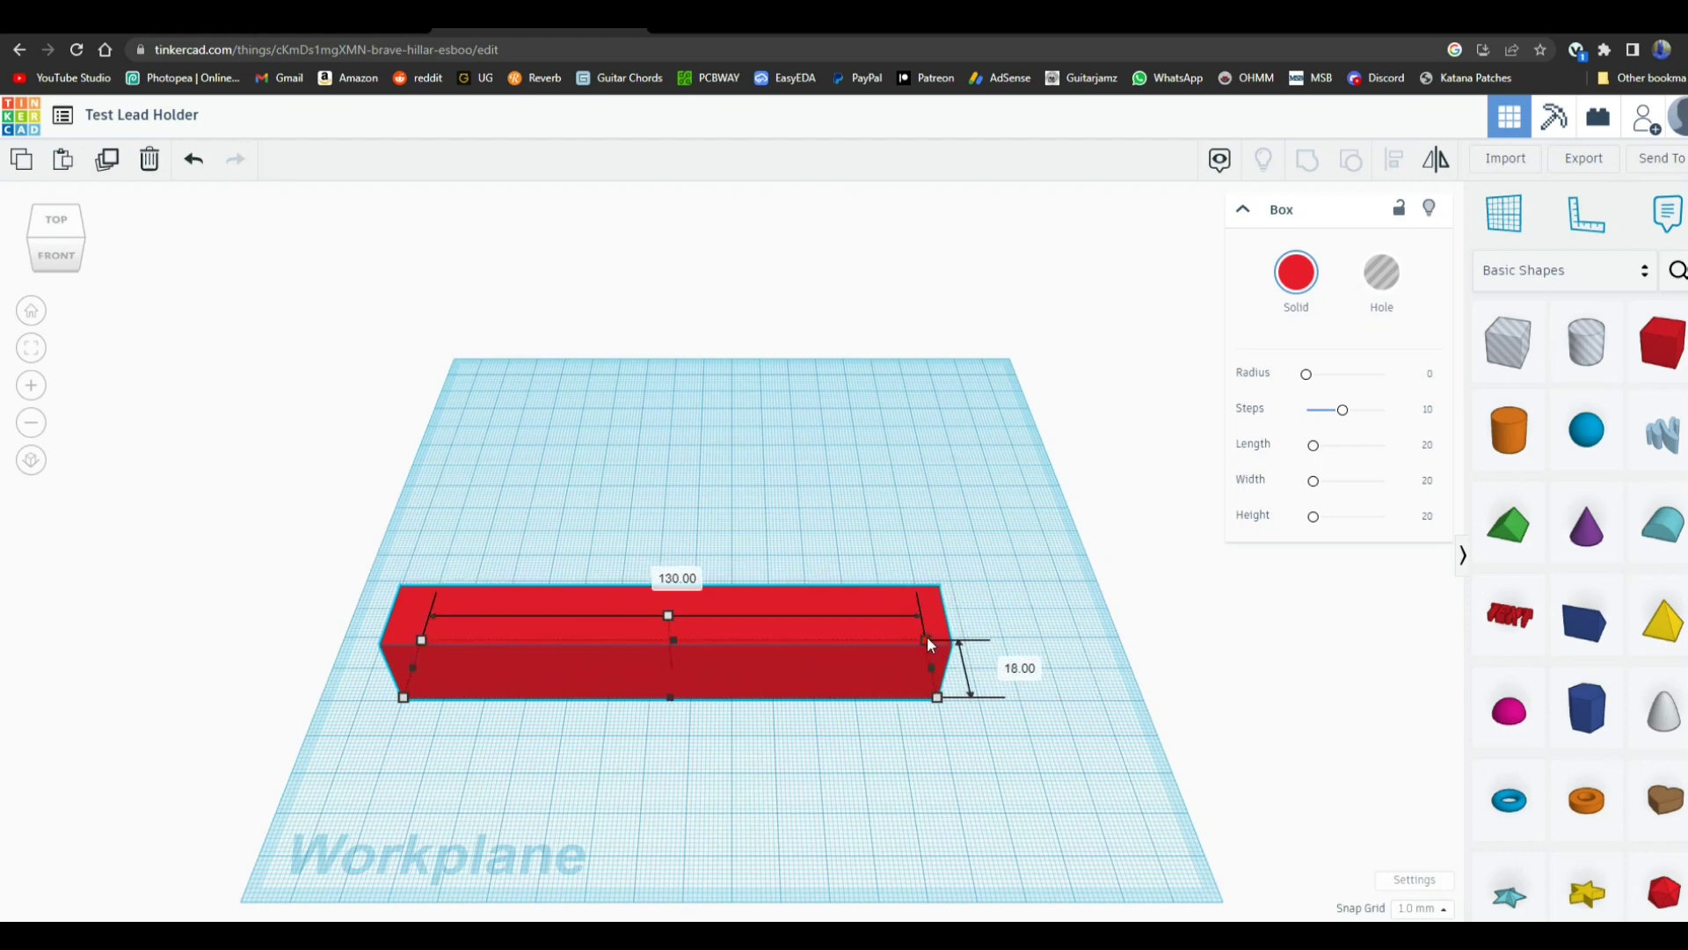
- Move the box to the middle of the workplane and resize its footprint to 130 × 75 mm
left_click_drag(938, 699, 984, 894)
left_click_drag(781, 726, 836, 552)
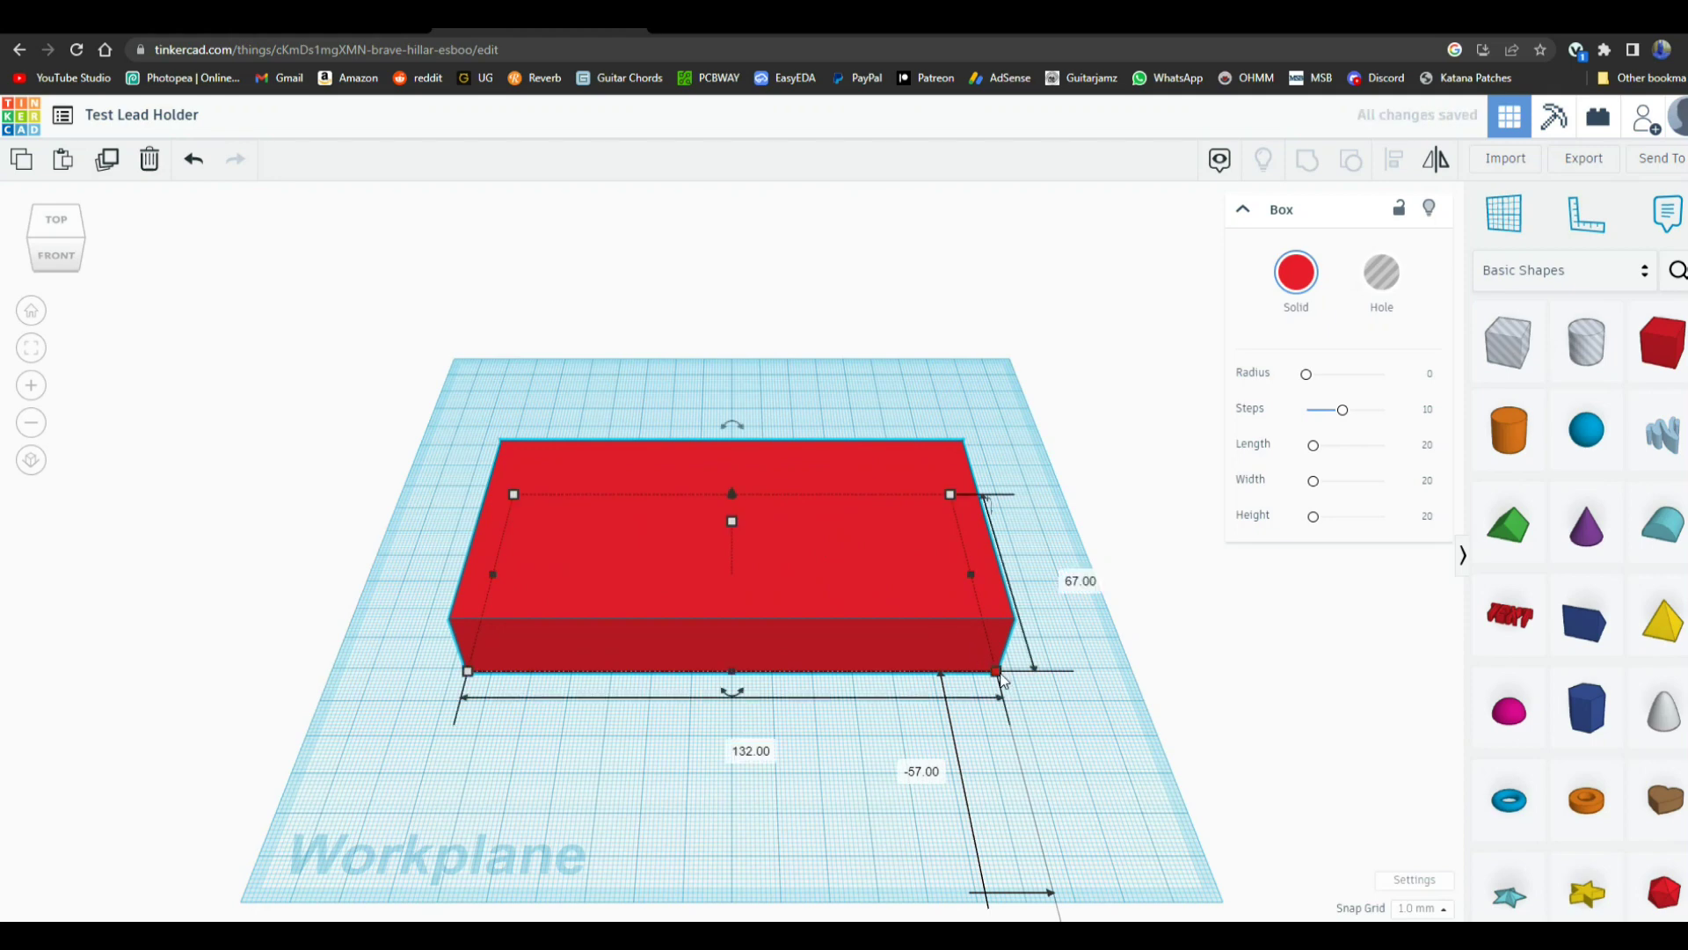
left_click_drag(1003, 675, 1017, 741)
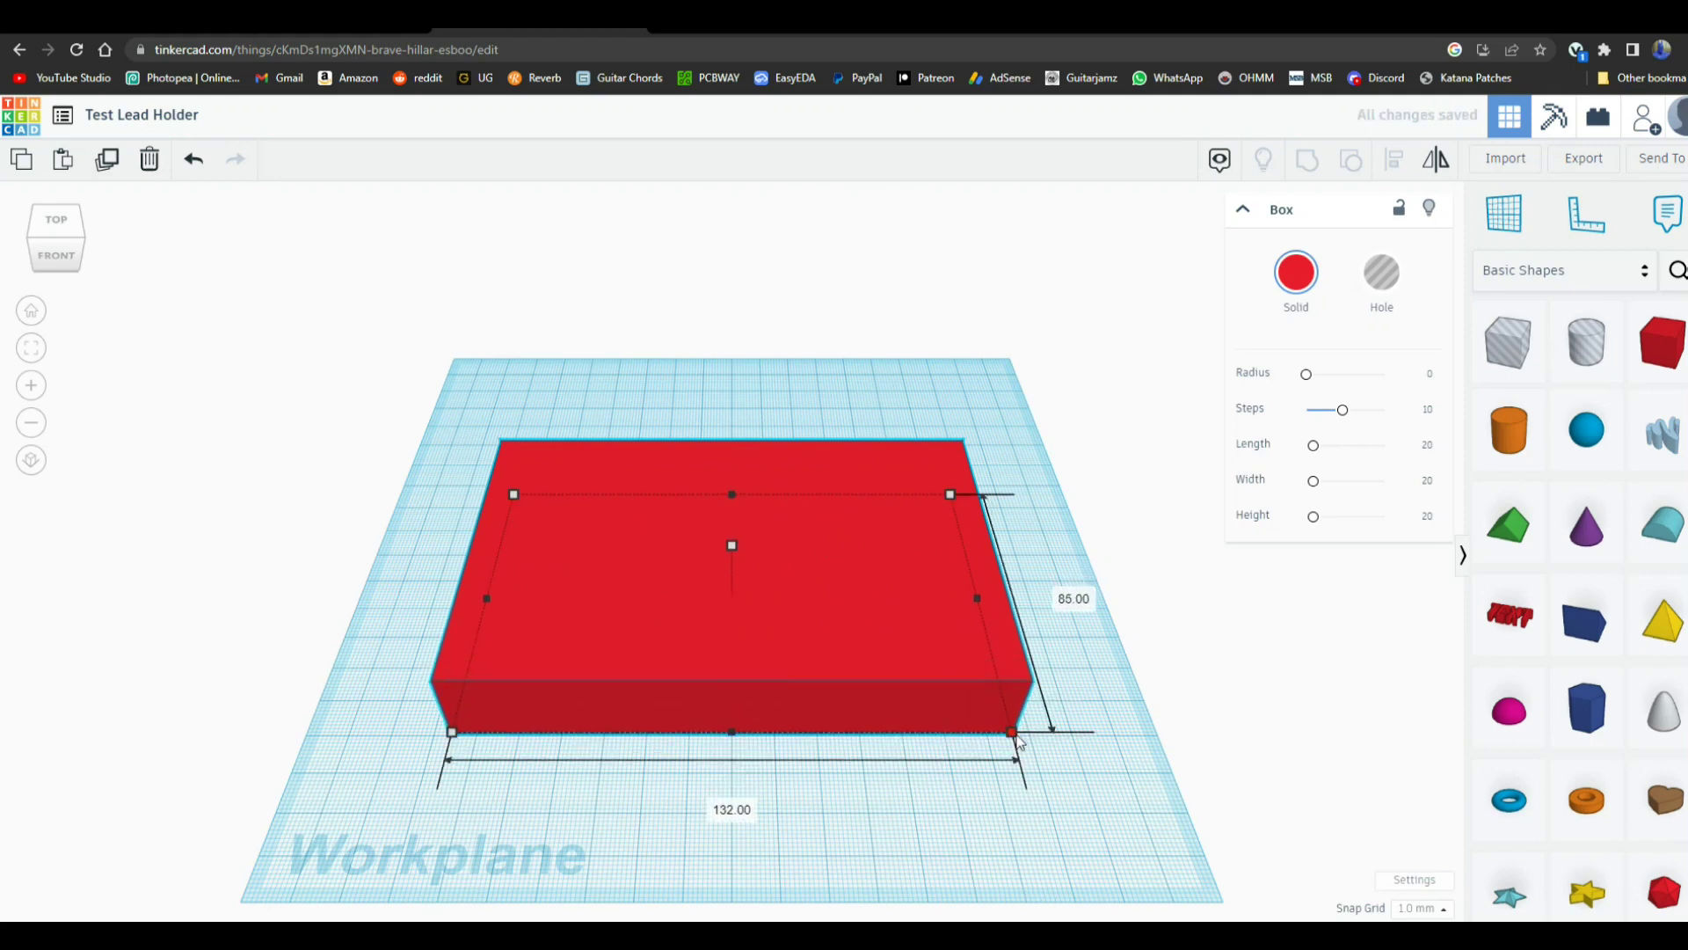
left_click_drag(1018, 741, 999, 703)
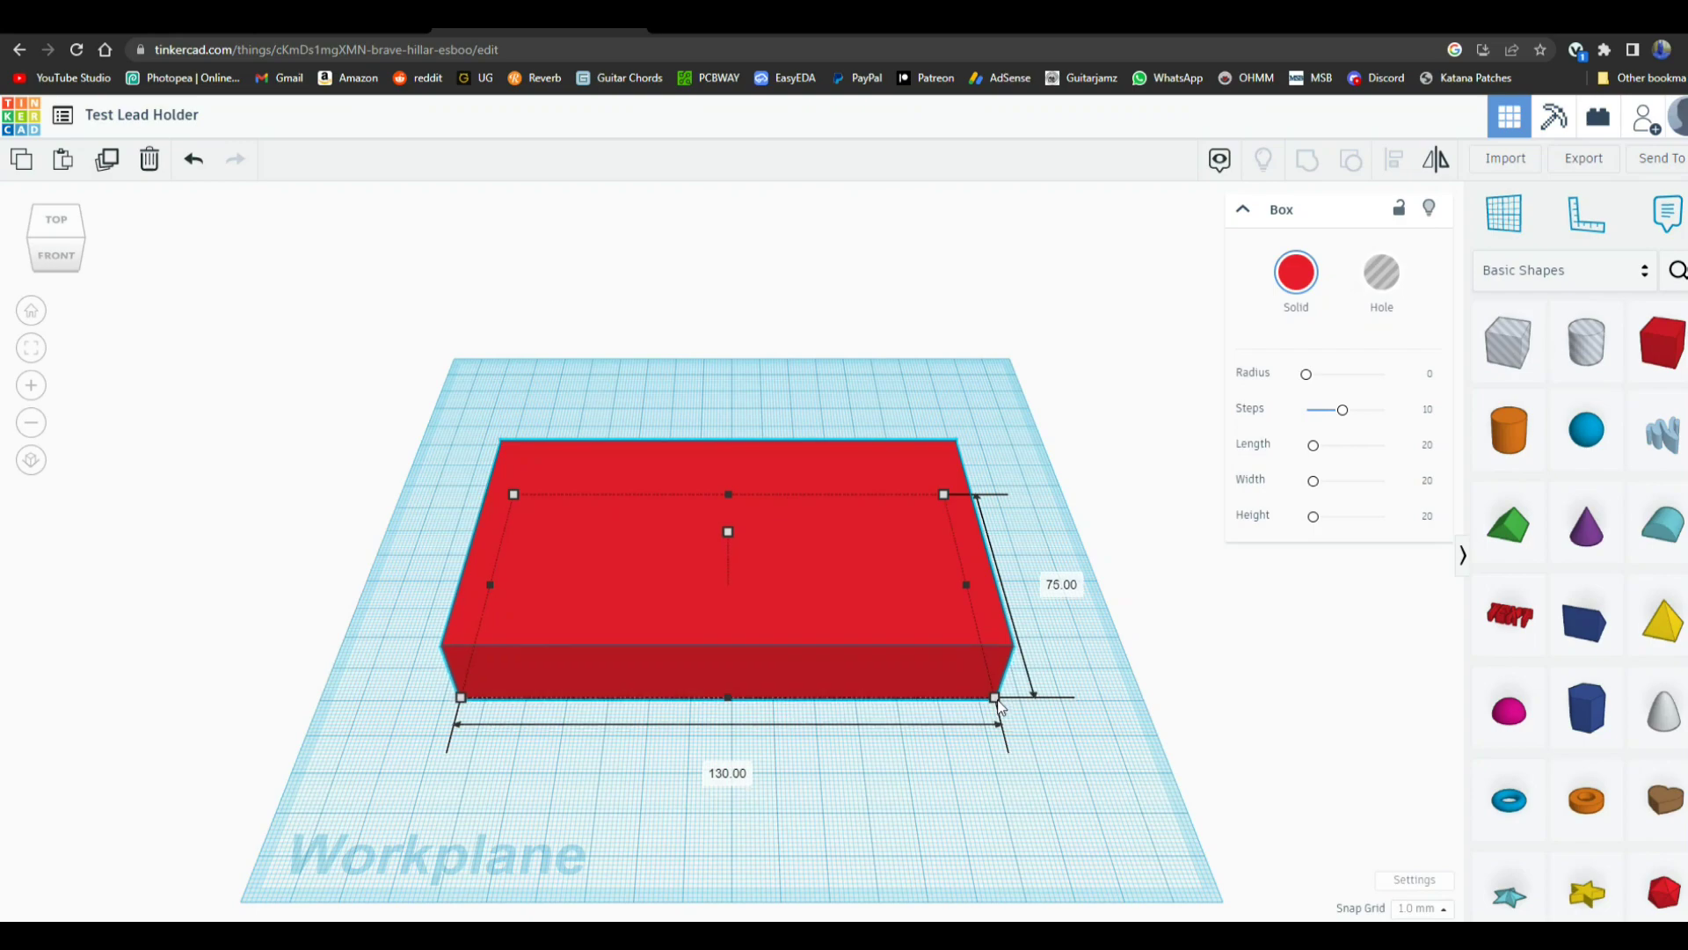
- Flatten the box into a plate 2 mm high
right_click_drag(1064, 822, 957, 735)
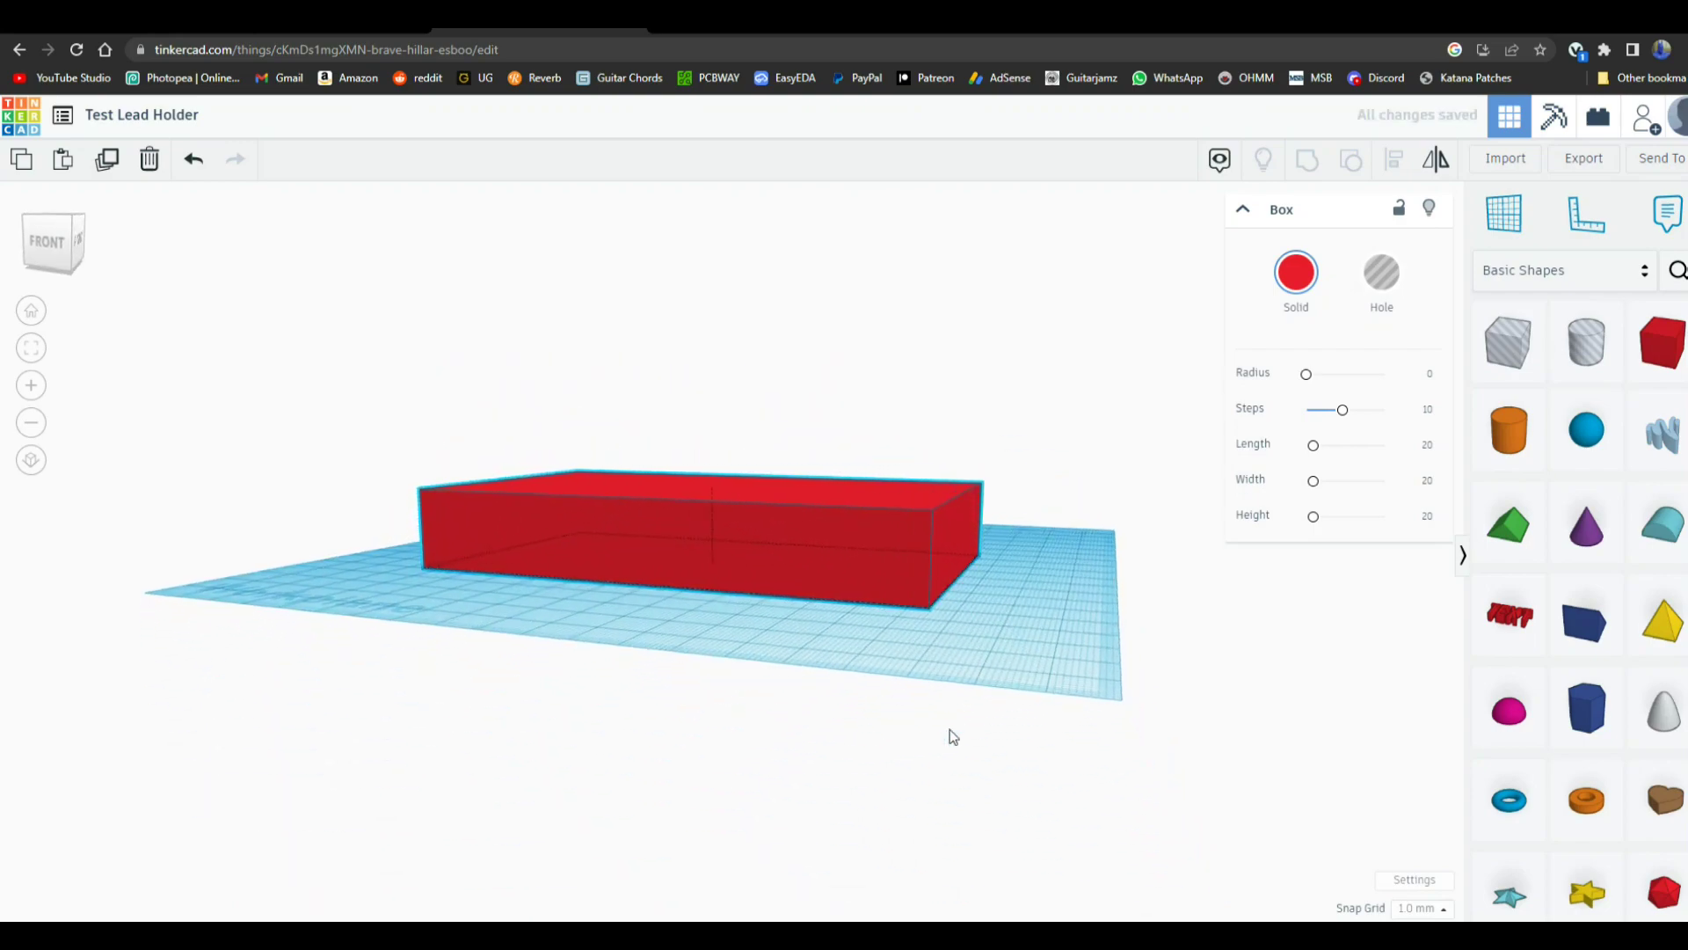
mouse_move(711, 486)
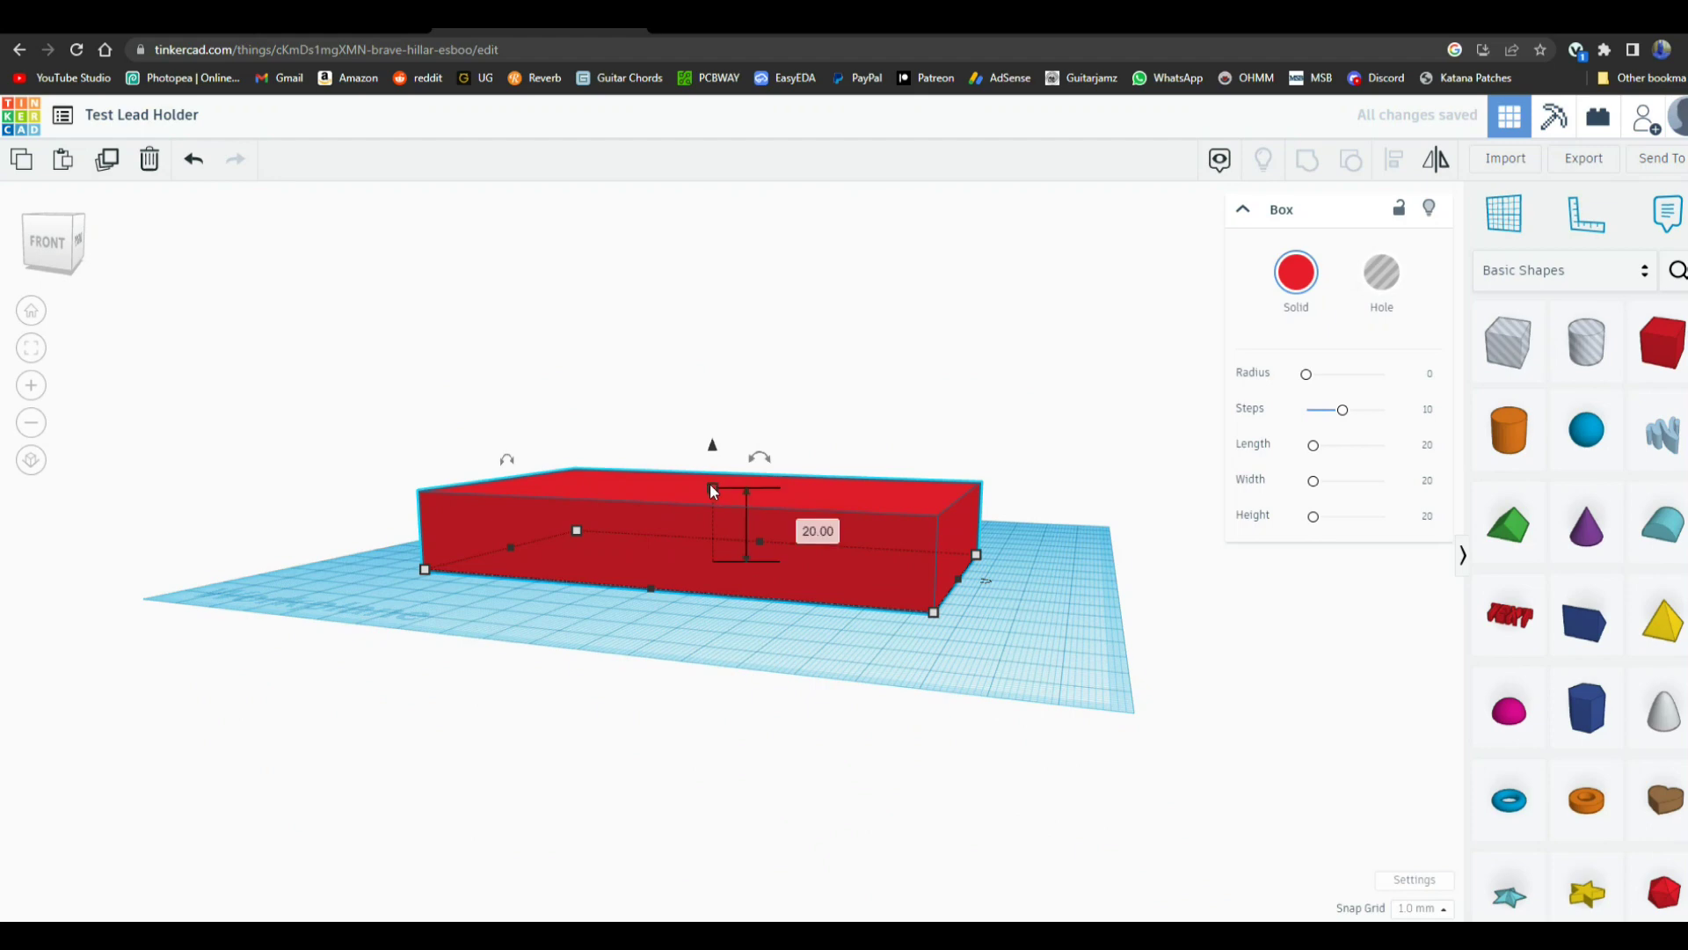
left_click_drag(711, 487, 706, 552)
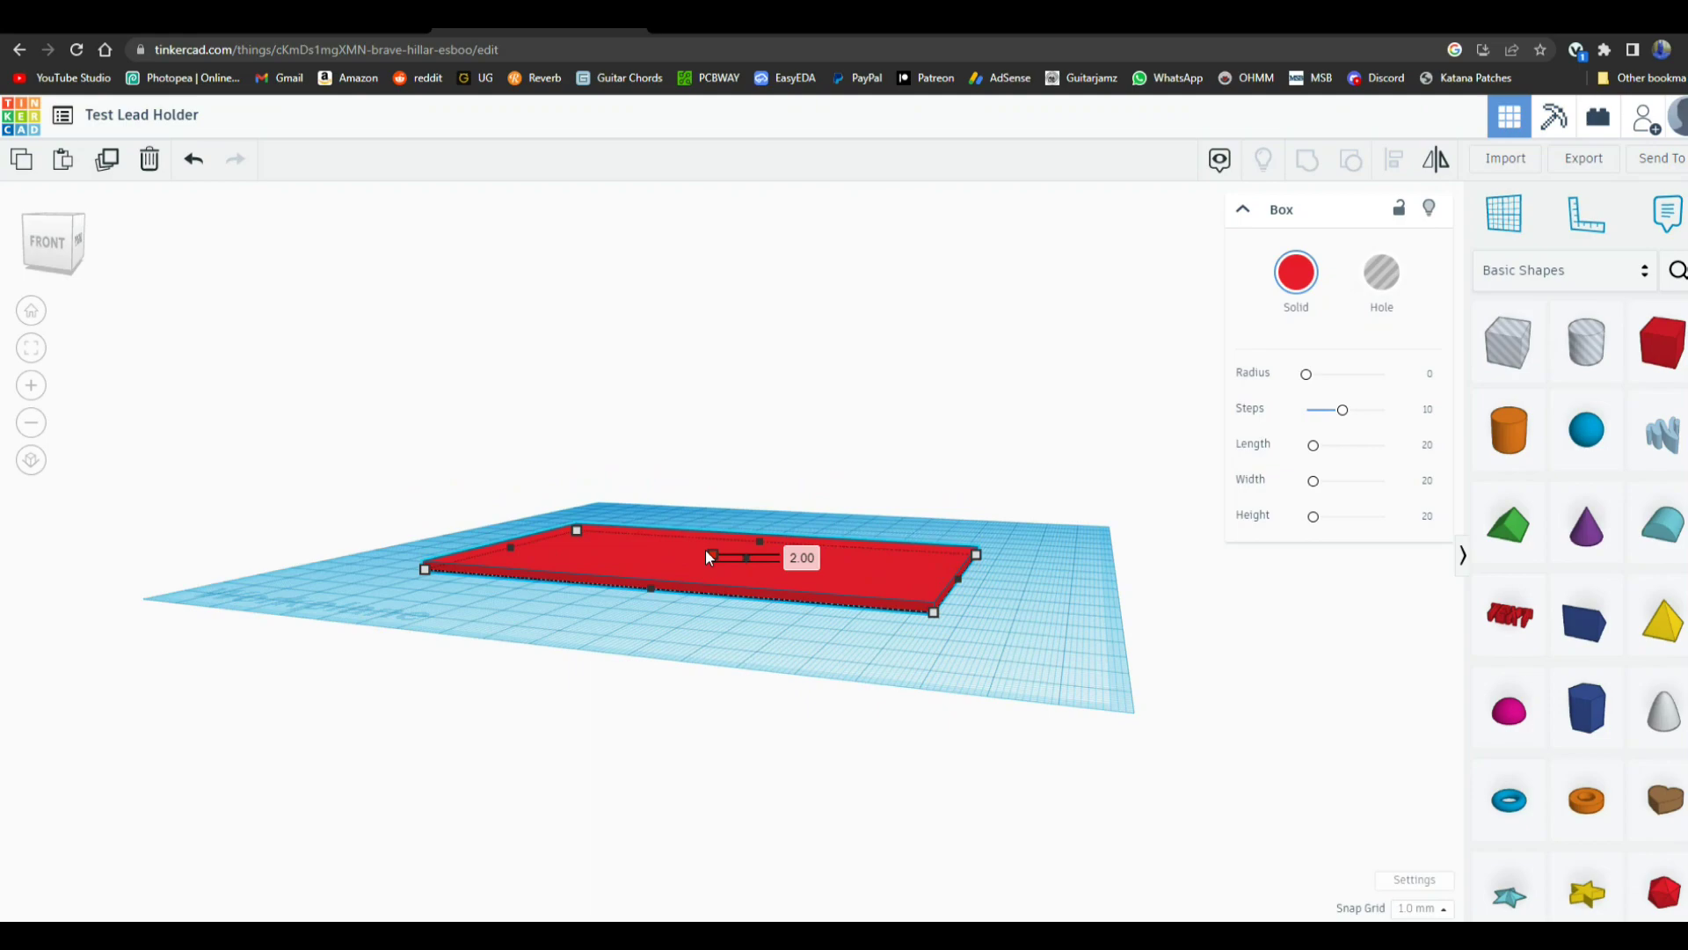
left_click(851, 663)
- Add a box hole beside the plate's right edge and size it 4 mm wide, 60 mm long and 8 mm high
right_click_drag(812, 659, 916, 761)
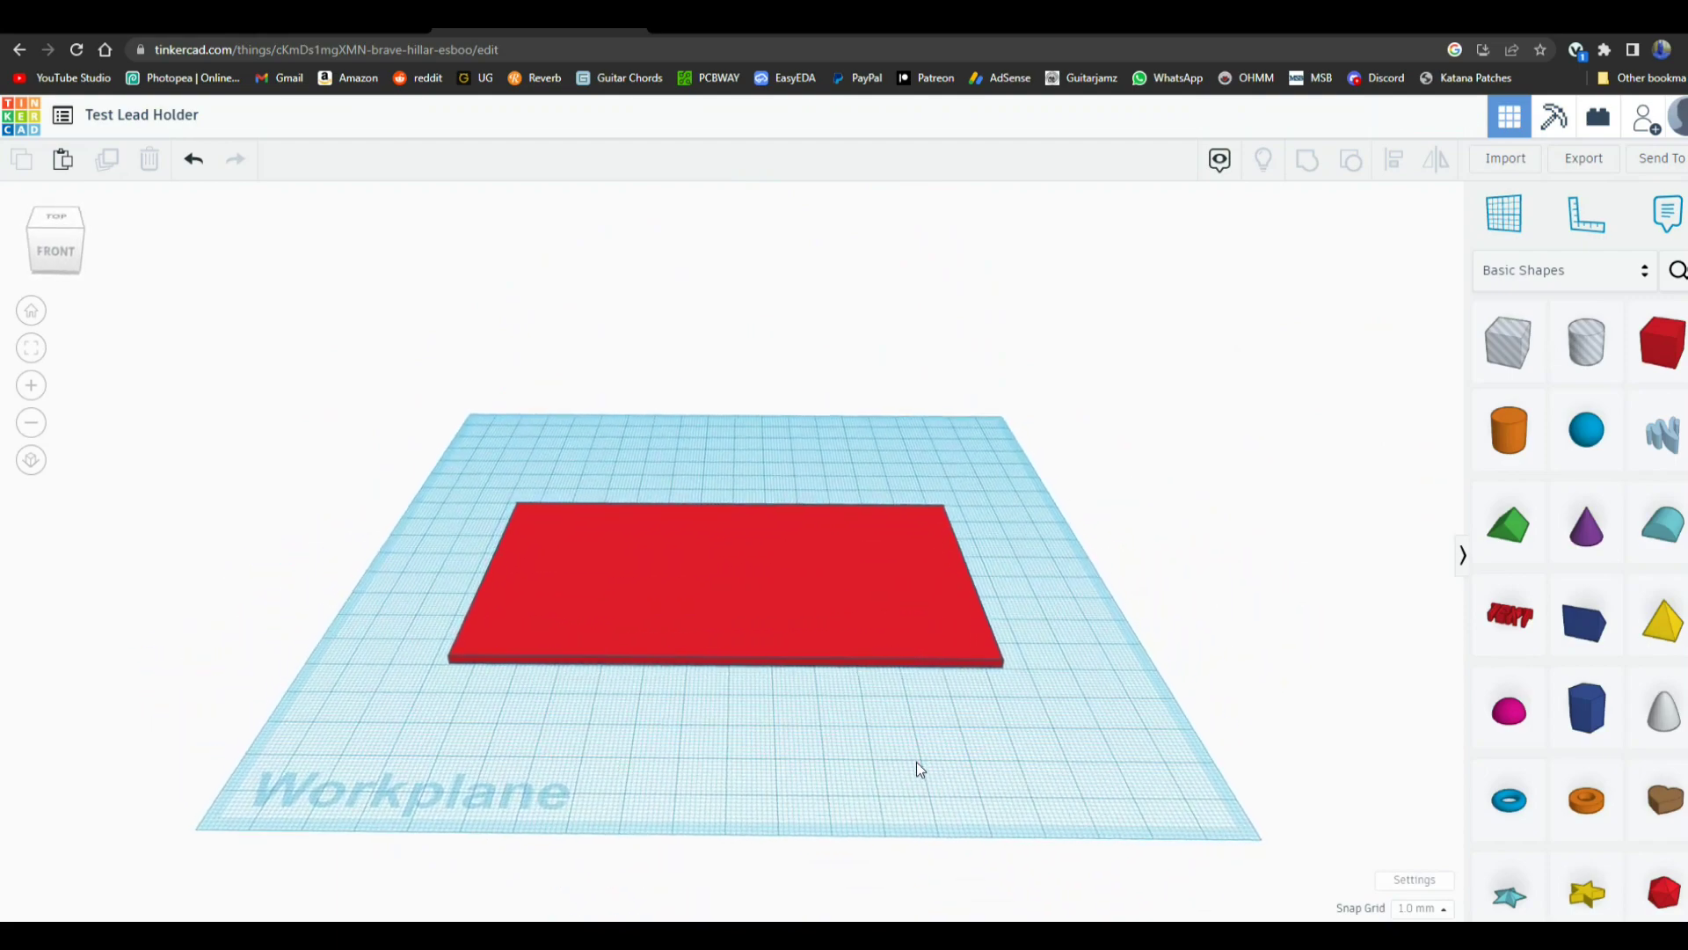
left_click_drag(1507, 341, 1044, 630)
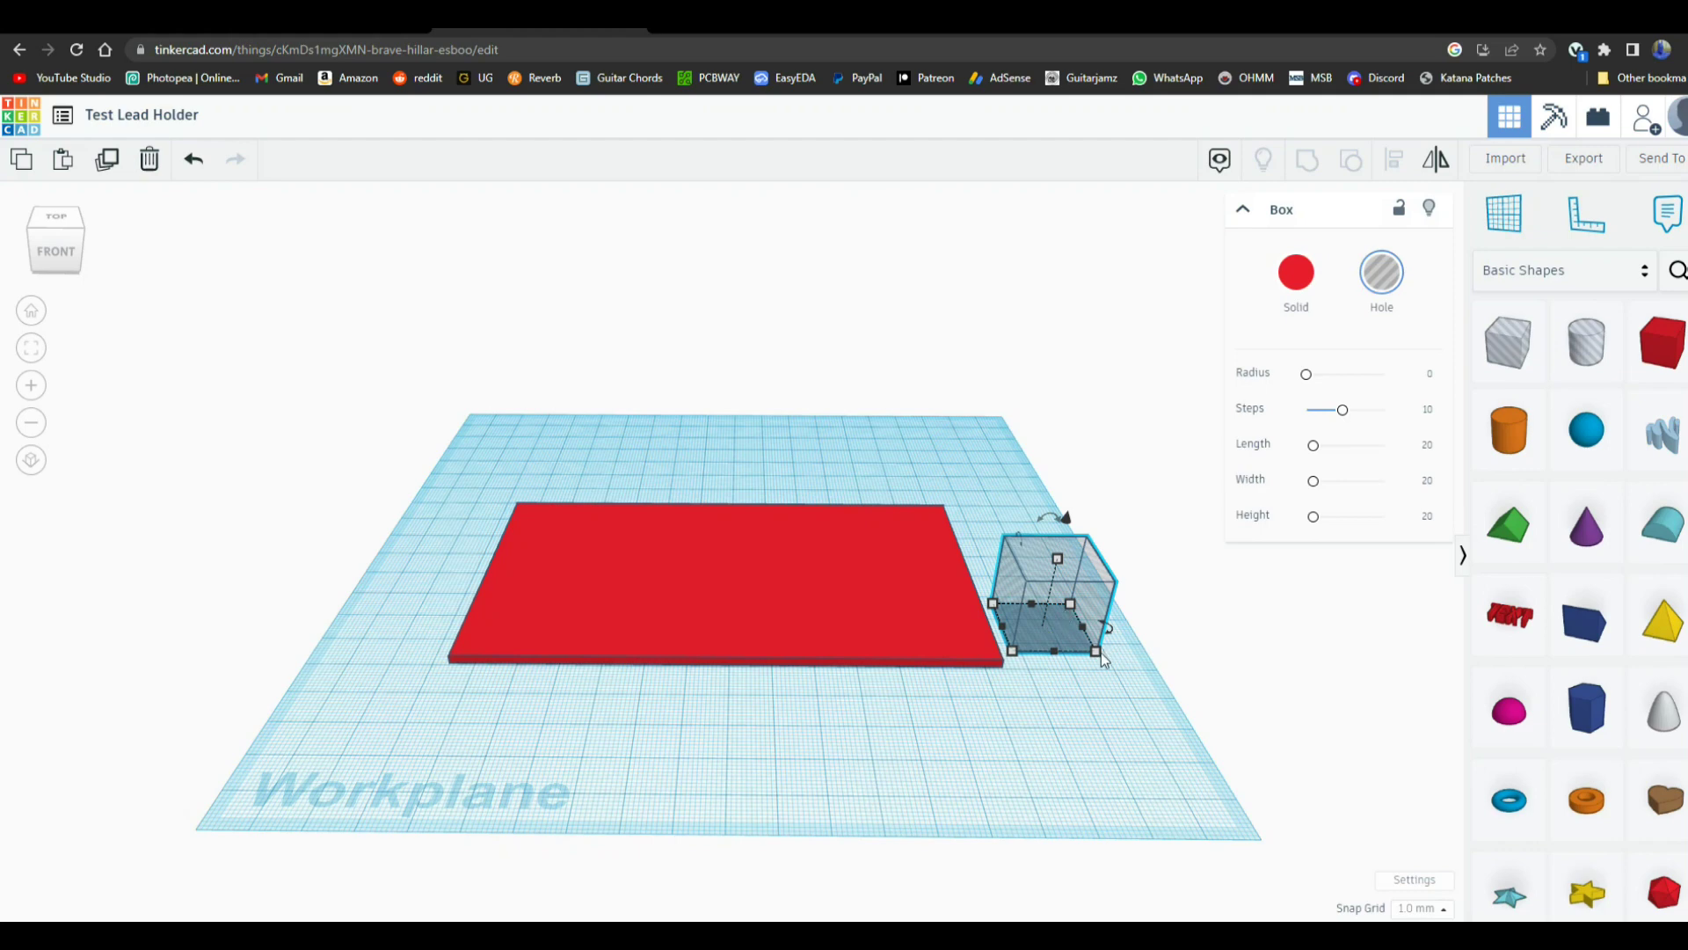
left_click_drag(1096, 651, 1034, 659)
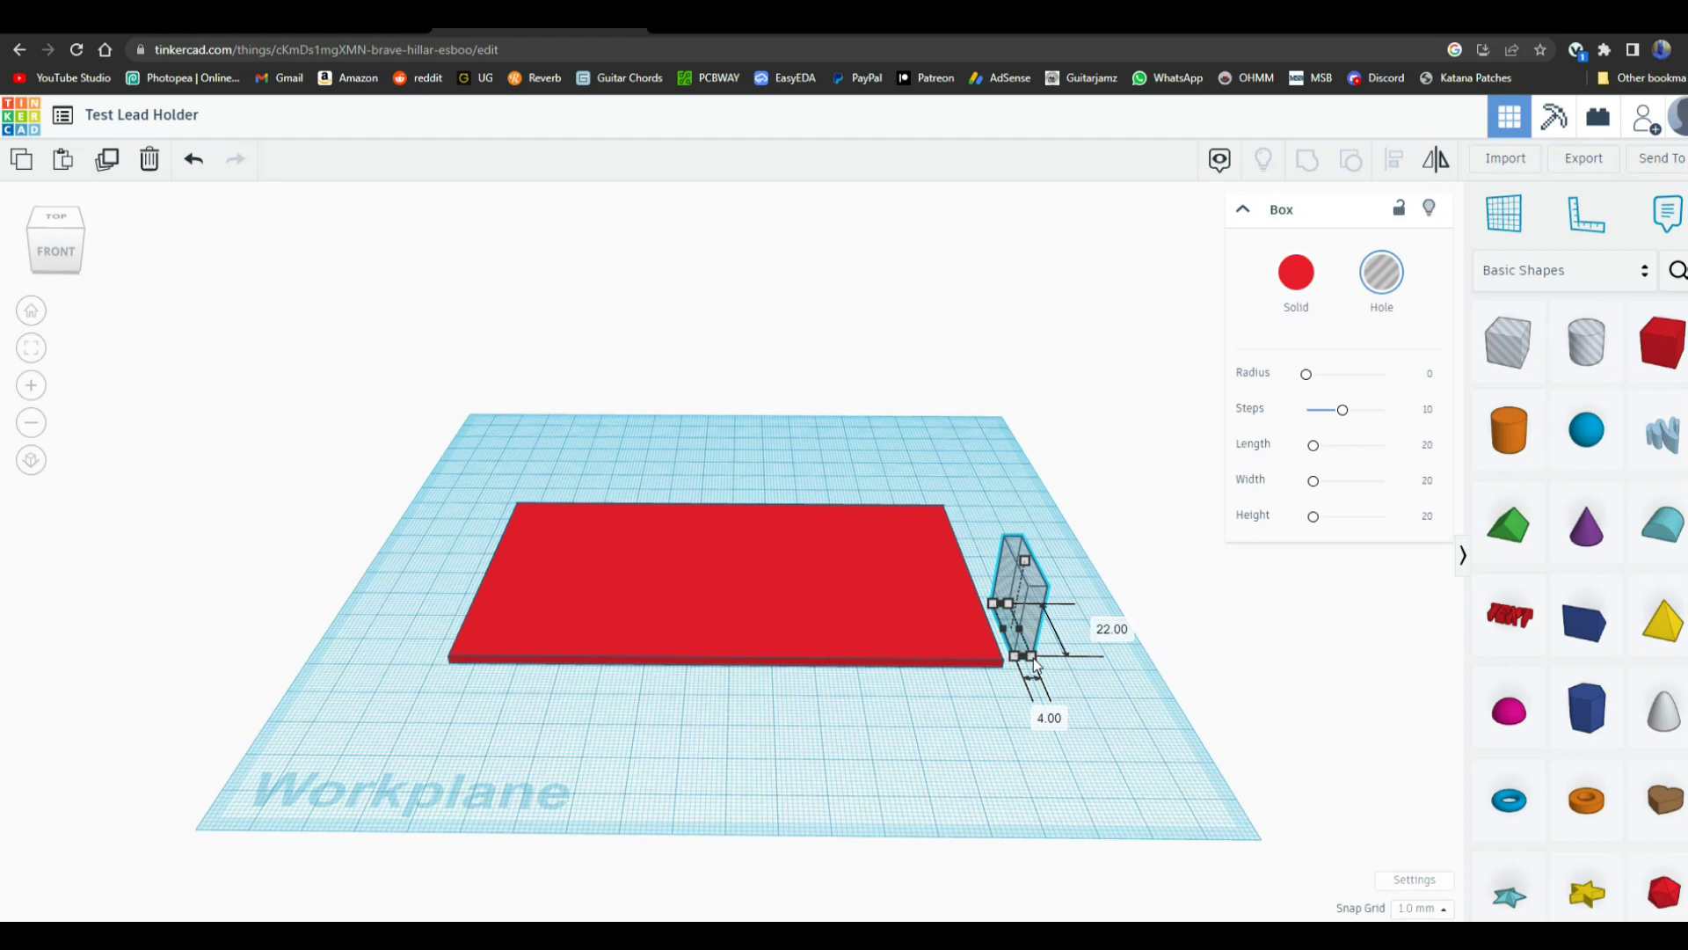
left_click_drag(1035, 666, 1043, 770)
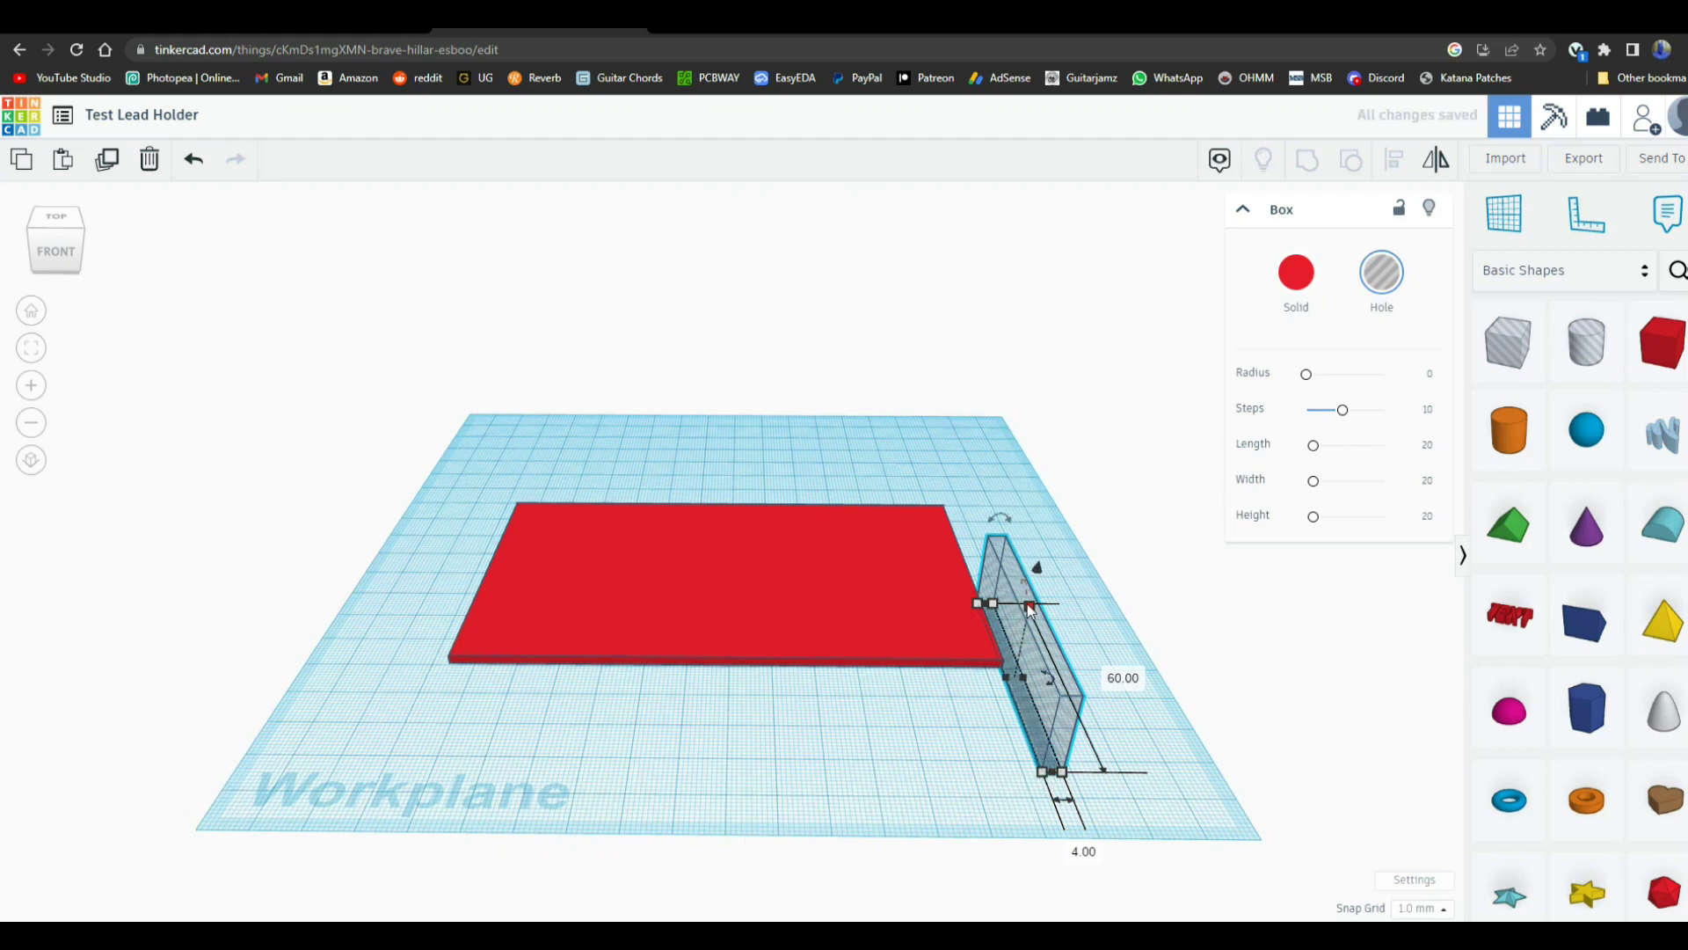
left_click_drag(1027, 604, 1016, 650)
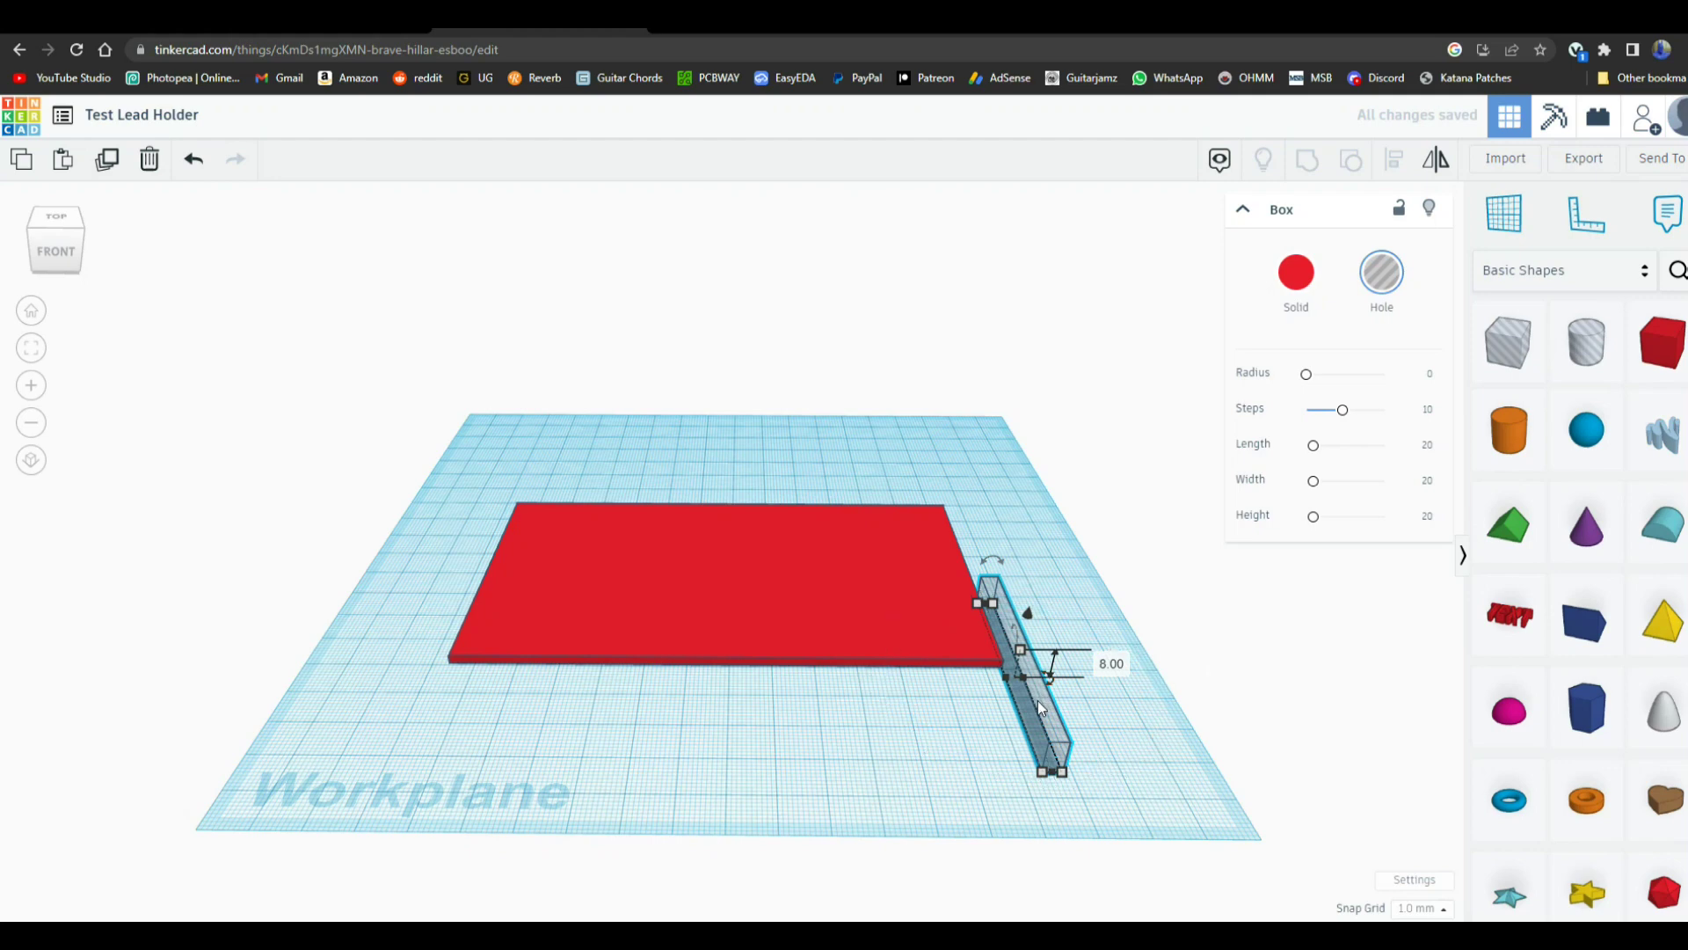
- Move the slot-shaped hole onto the plate just inside its right edge, running through the front edge
left_click_drag(1020, 730, 481, 605)
left_click_drag(572, 631, 971, 609)
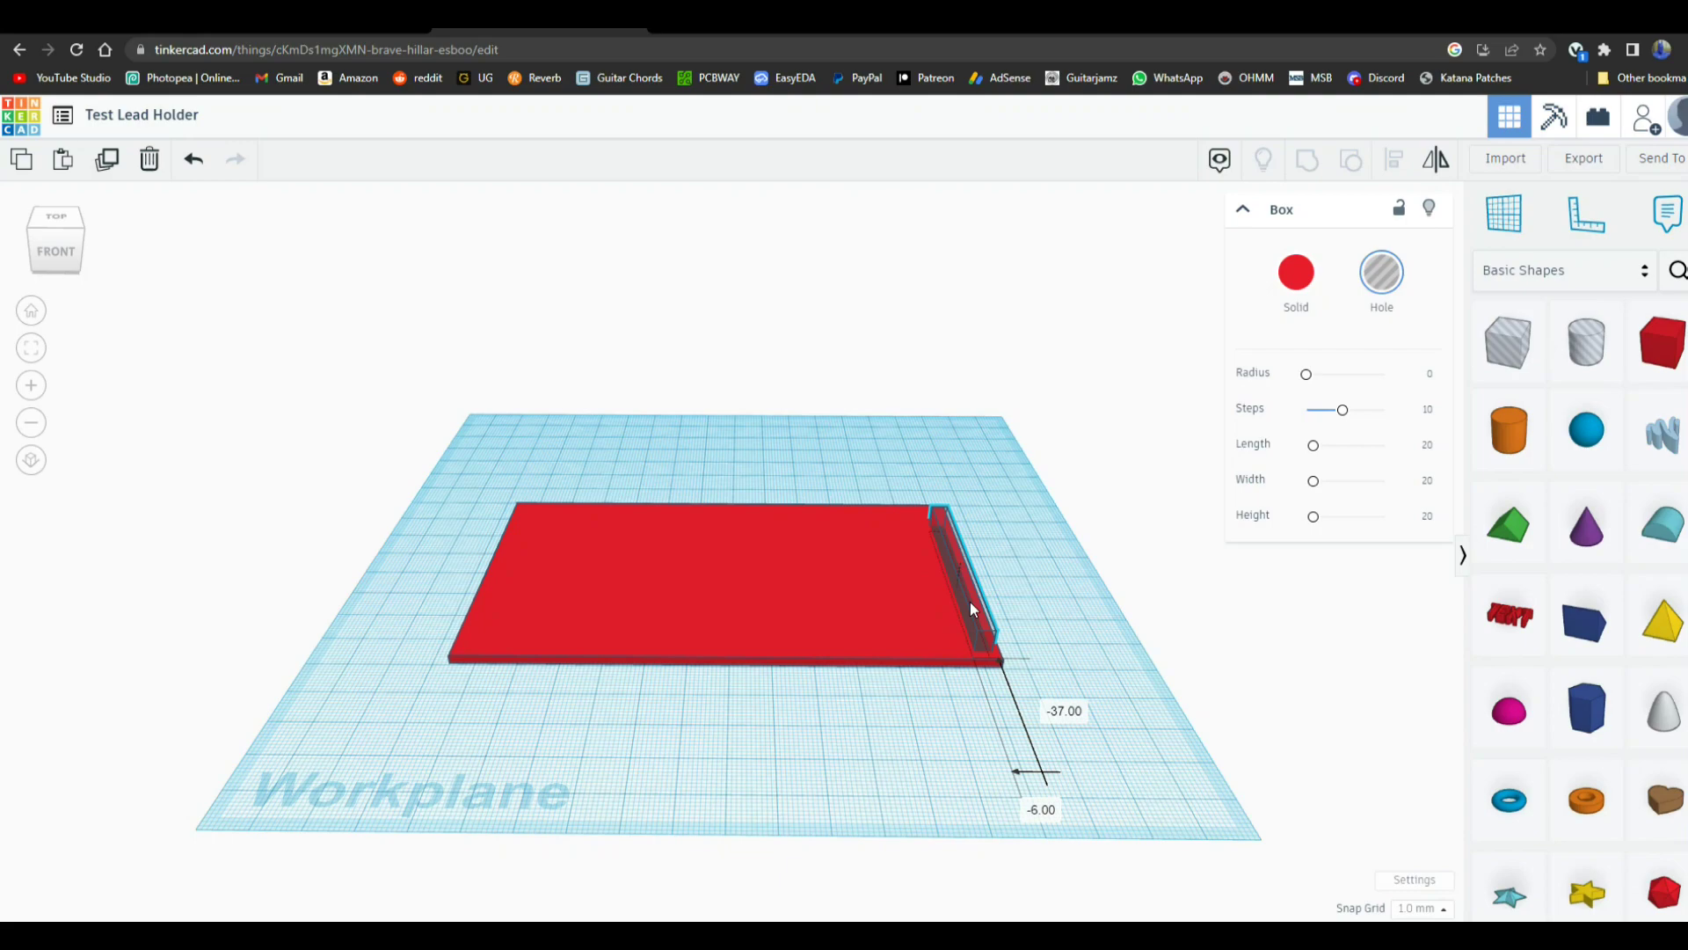
left_click_drag(971, 609, 974, 609)
right_click_drag(1070, 726, 772, 656)
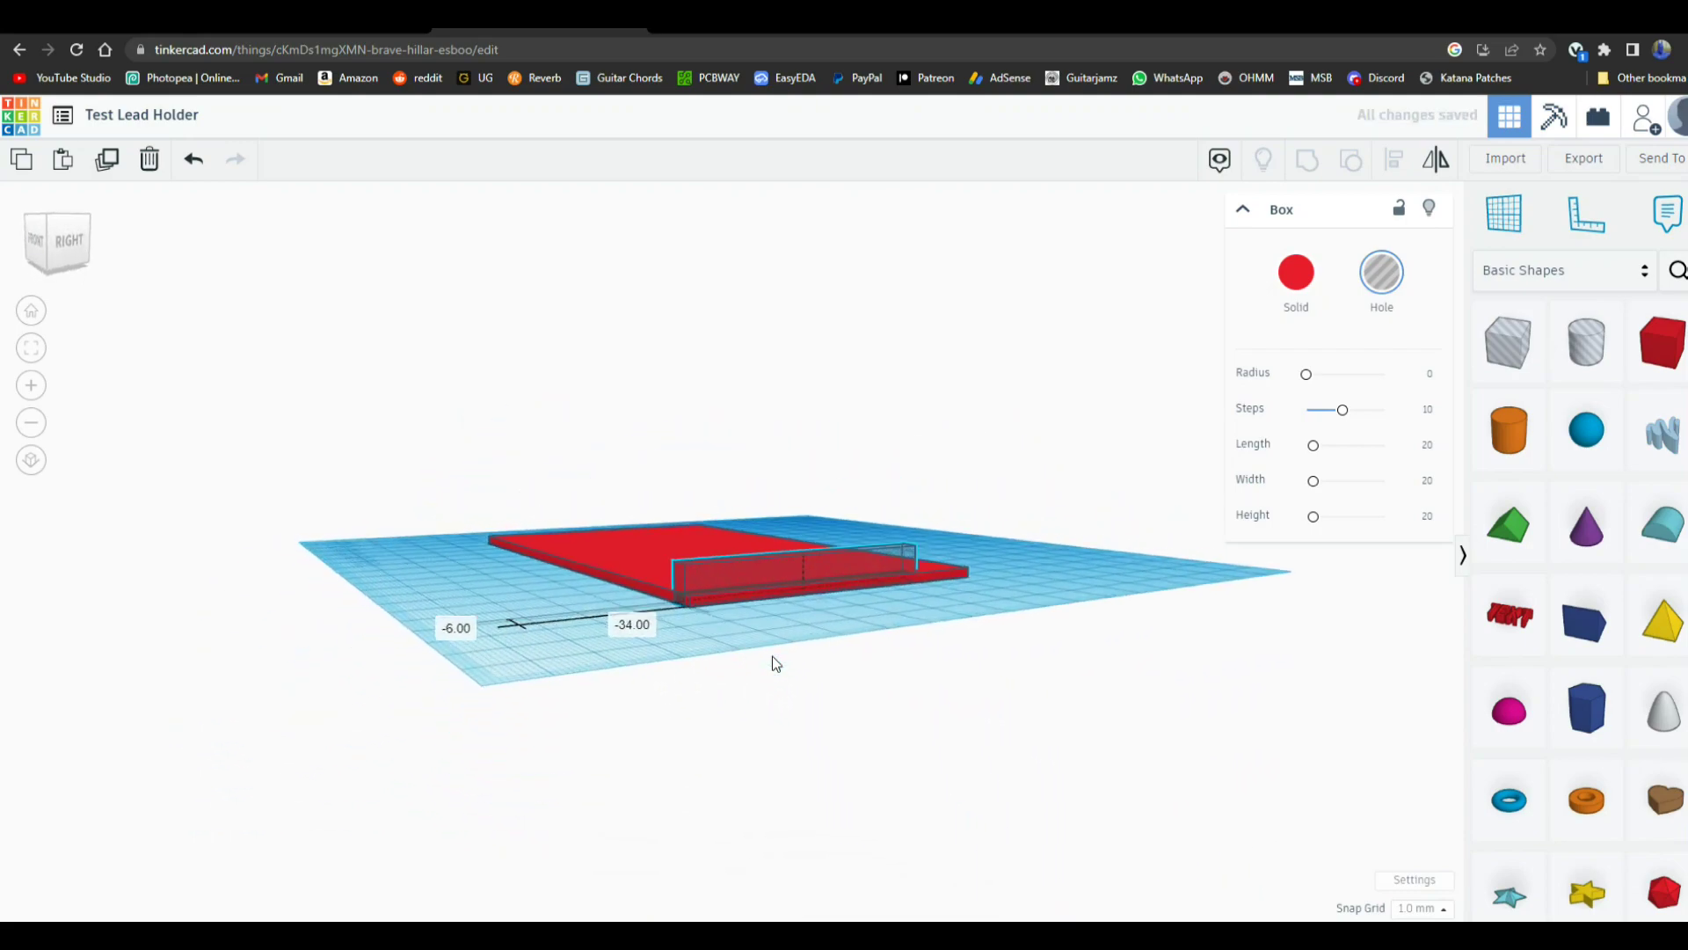
right_click_drag(938, 717, 1002, 699)
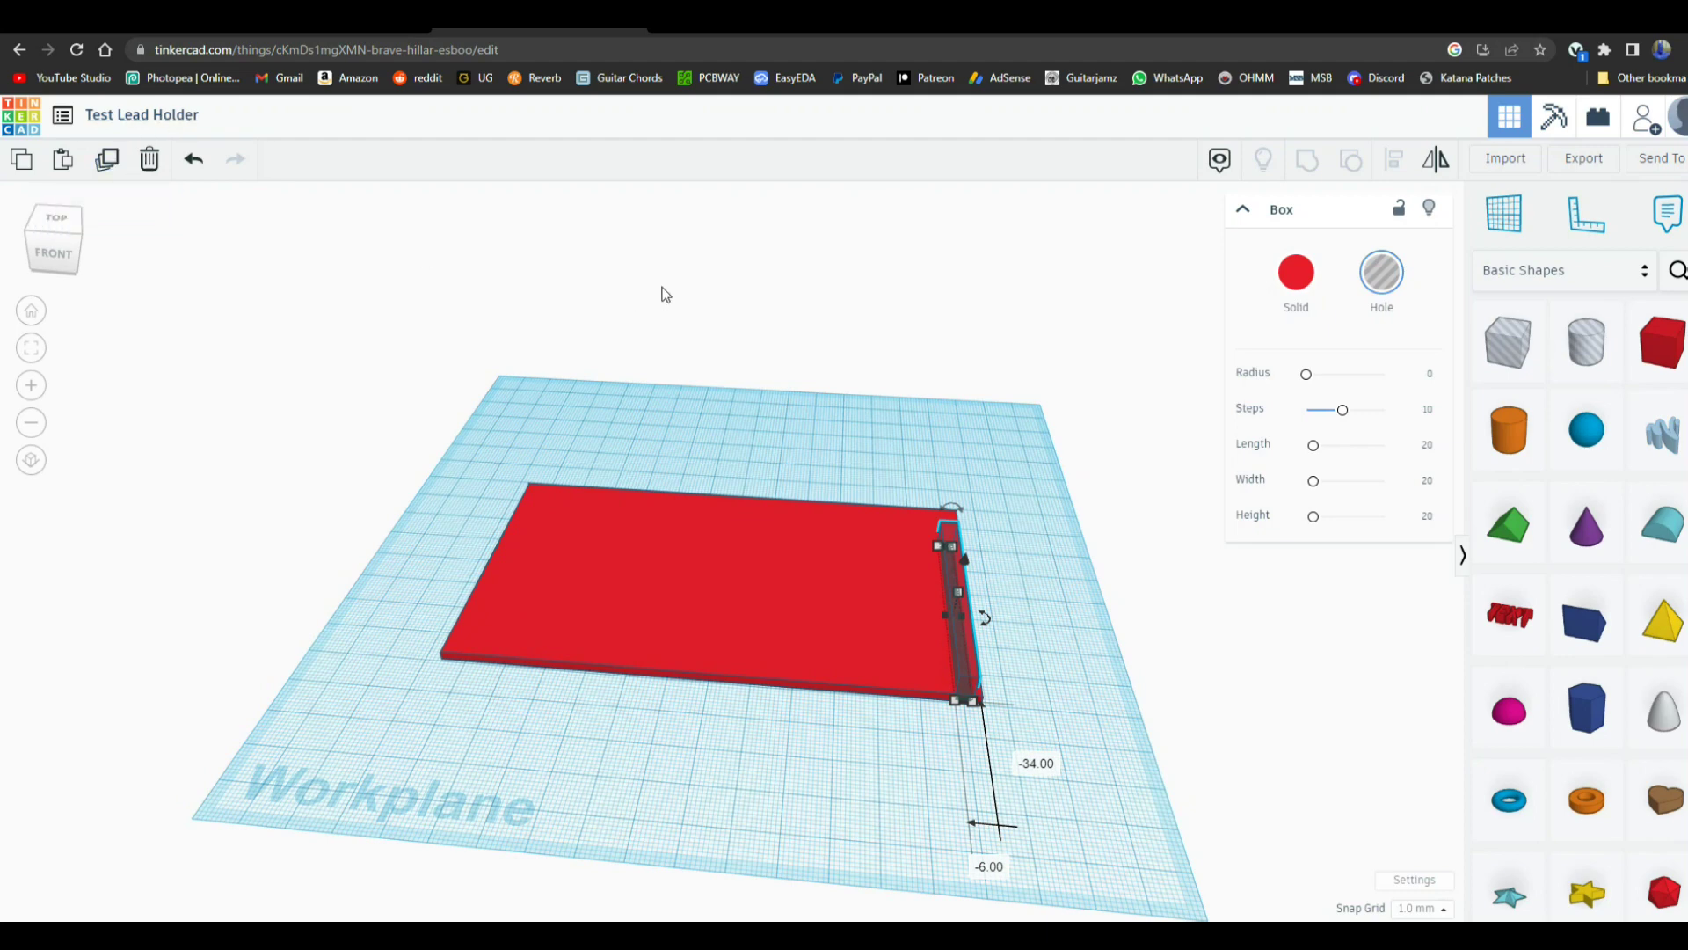
- Duplicate the slot hole leftward across the plate at 8 mm spacing until there are 16 holes
left_click_drag(959, 633, 923, 630, "alt")
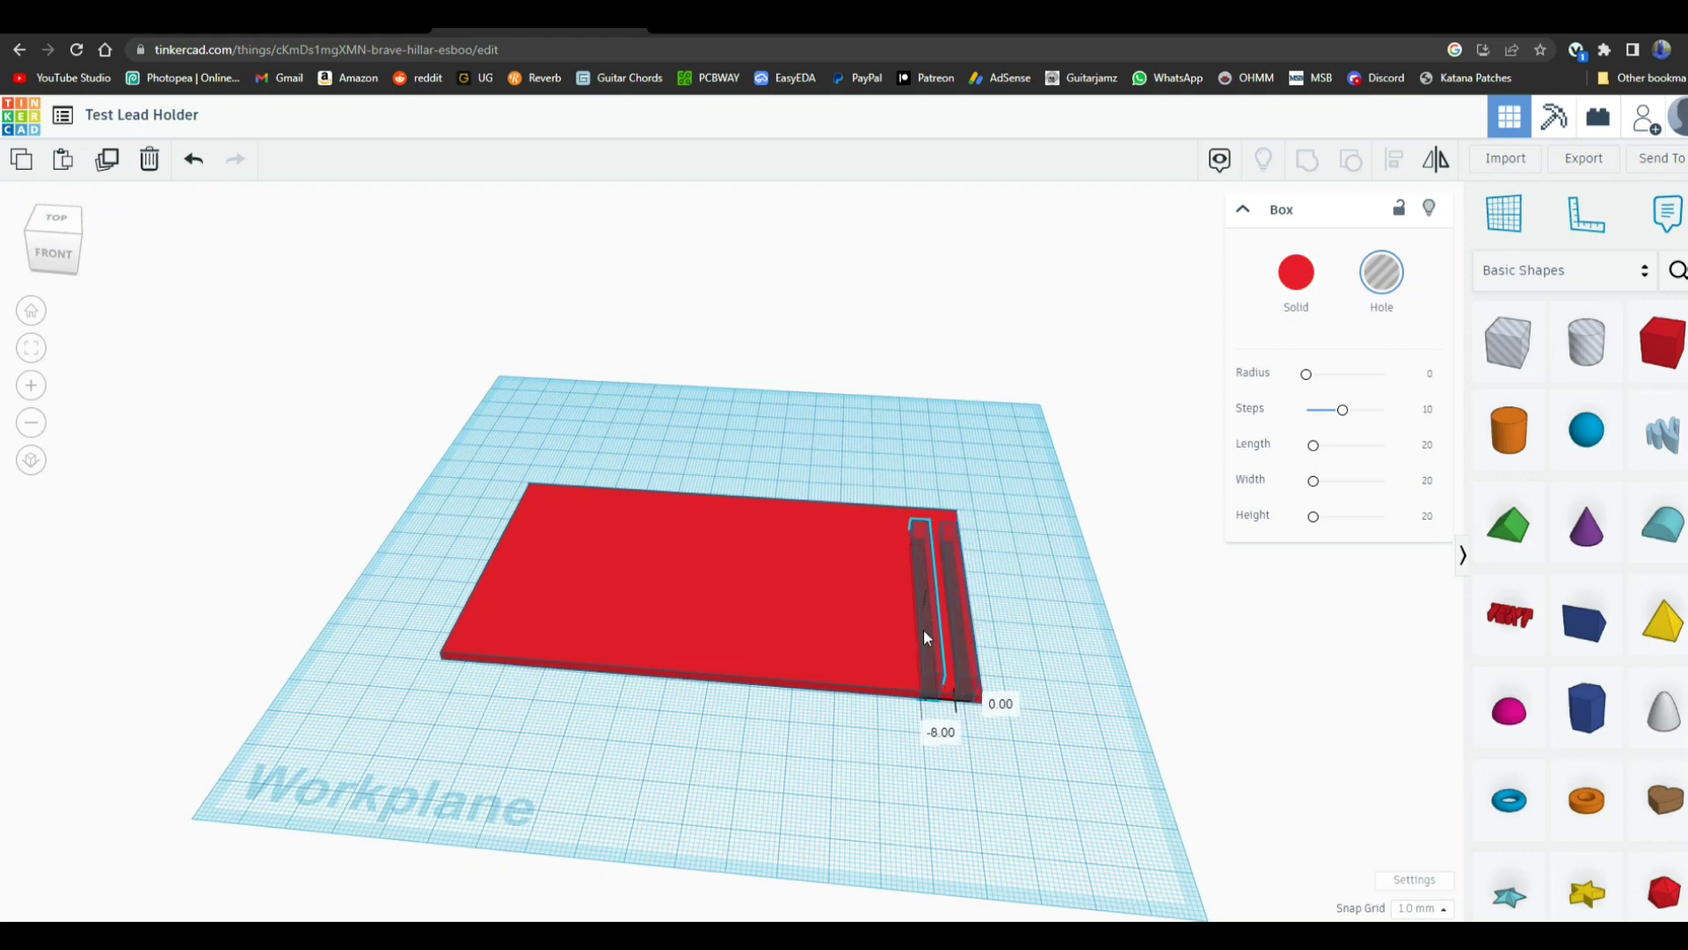
key("ctrl+d")
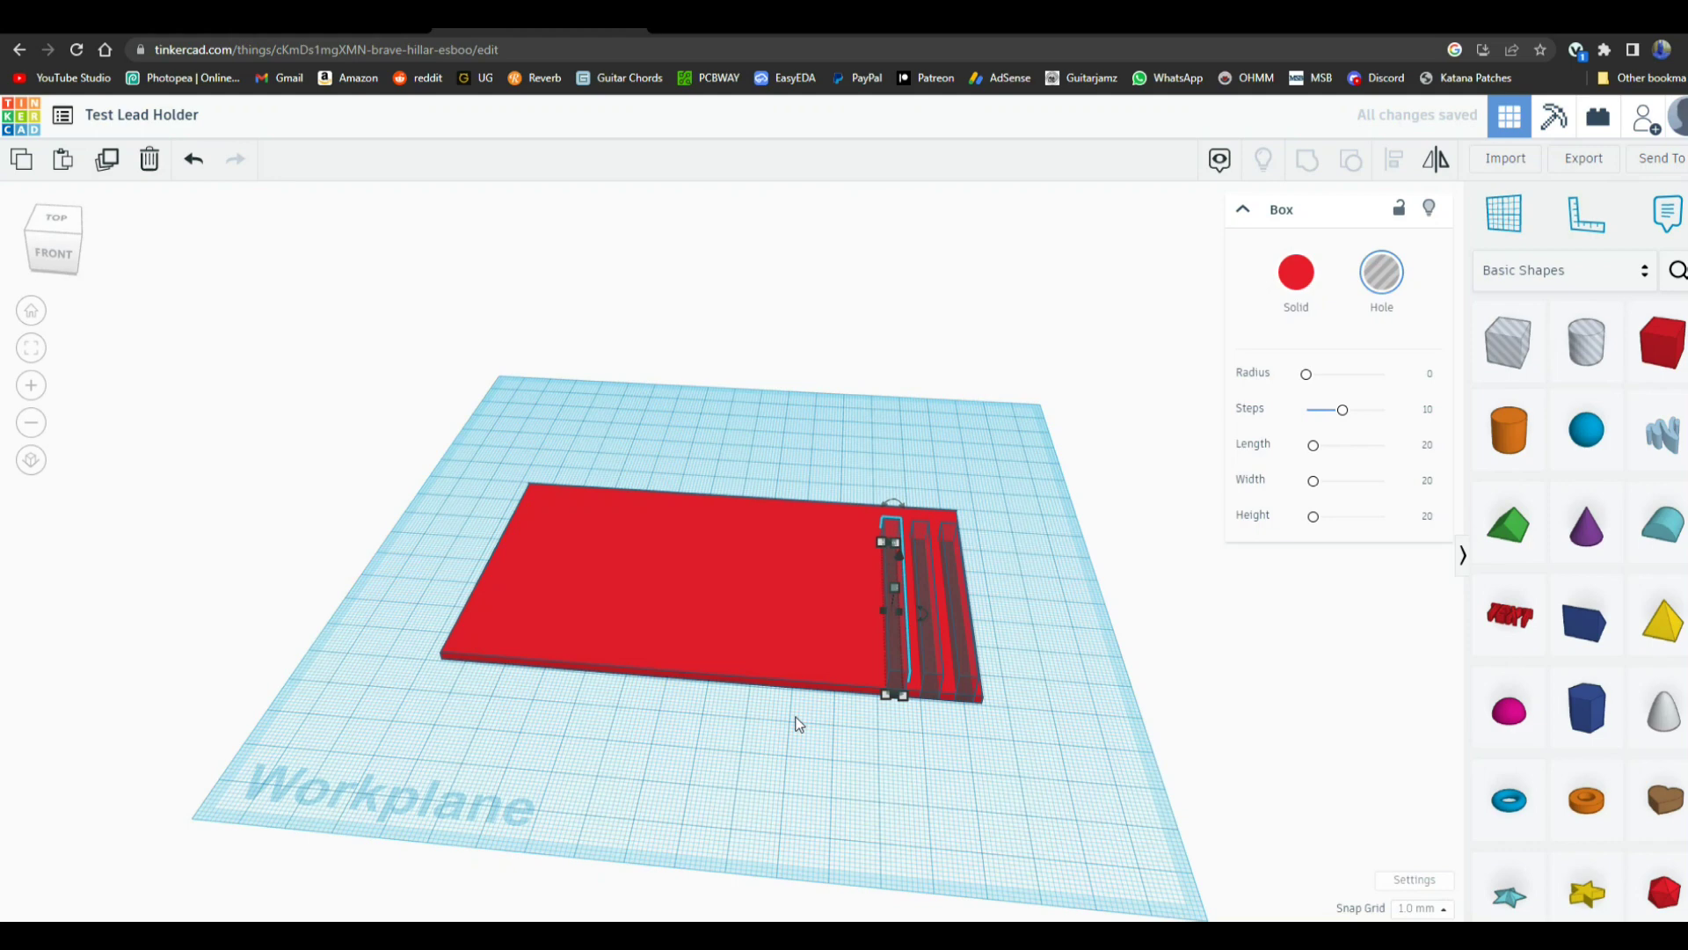
key("ctrl+d")
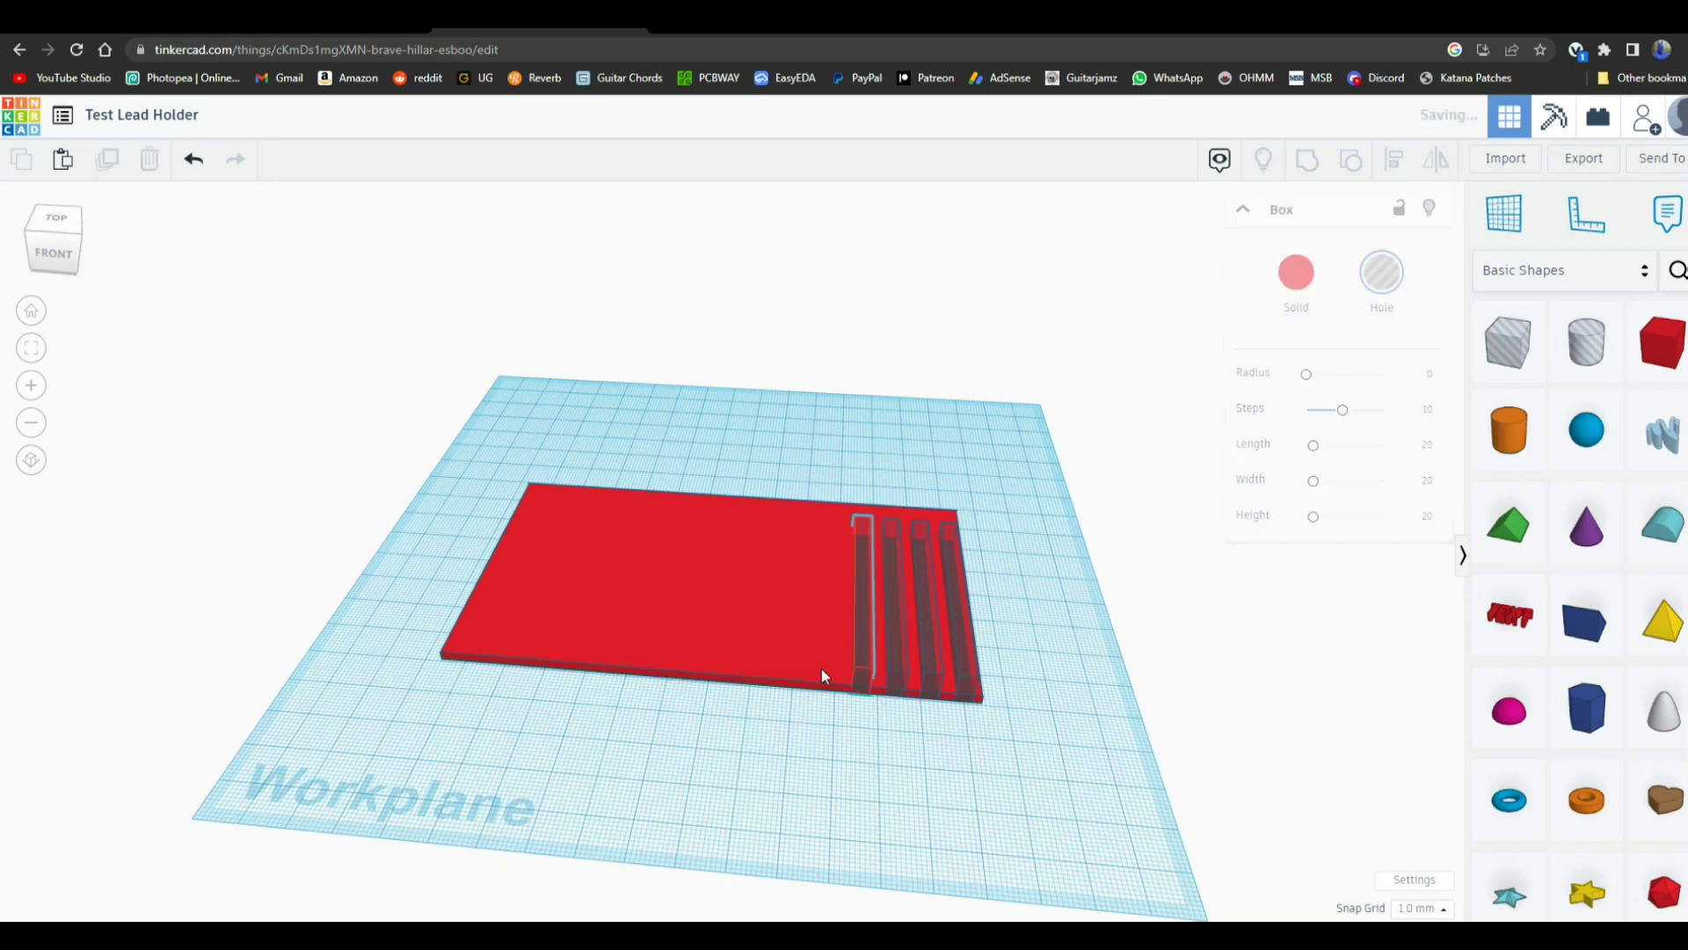
key("ctrl+d")
key("ctrl+d")
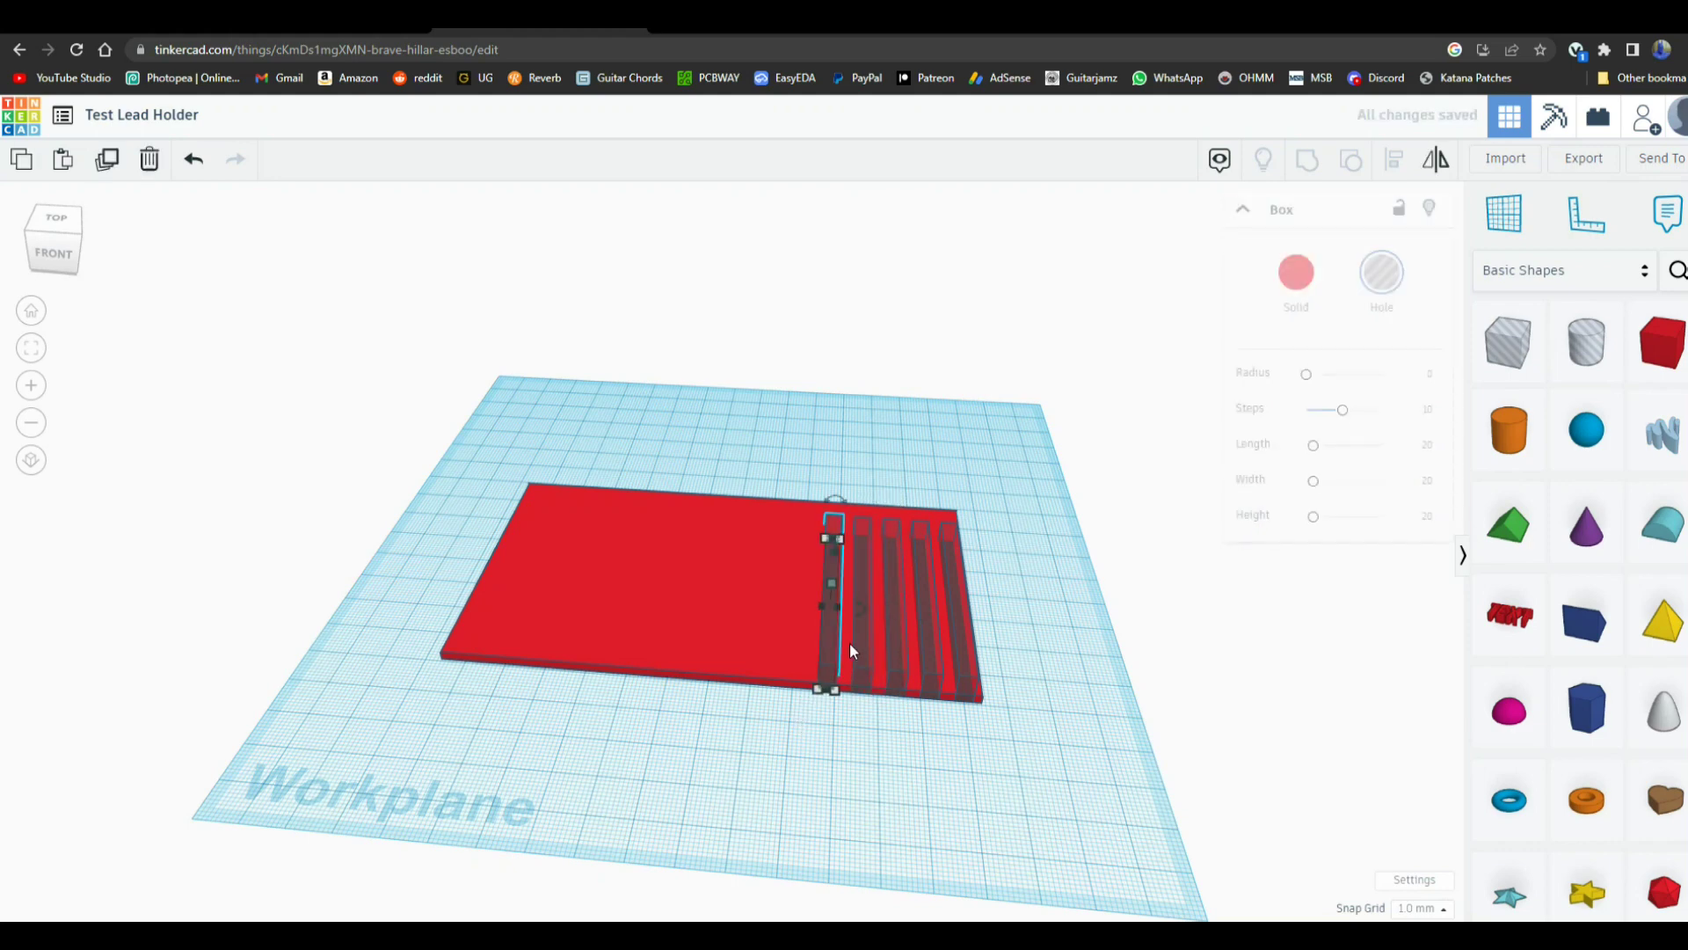
key("ctrl+d")
key("ctrl+d")
key("ctrl+d")
key("ctrl+d")
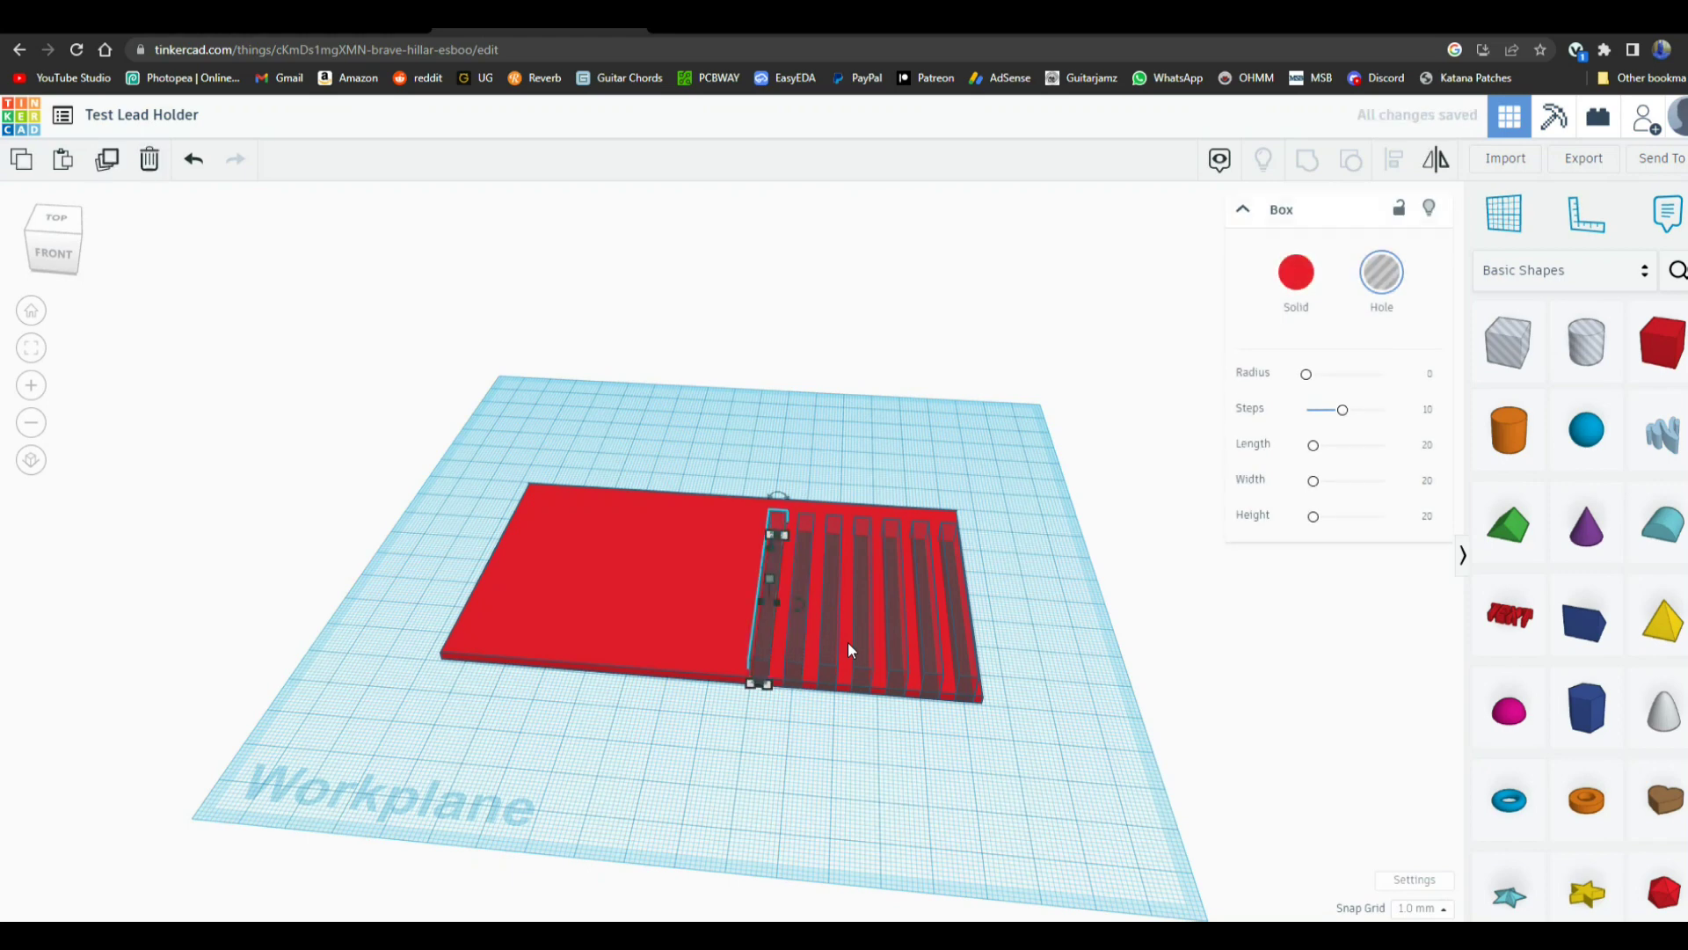
key("ctrl+d")
key("ctrl+d")
key("ctrl+d")
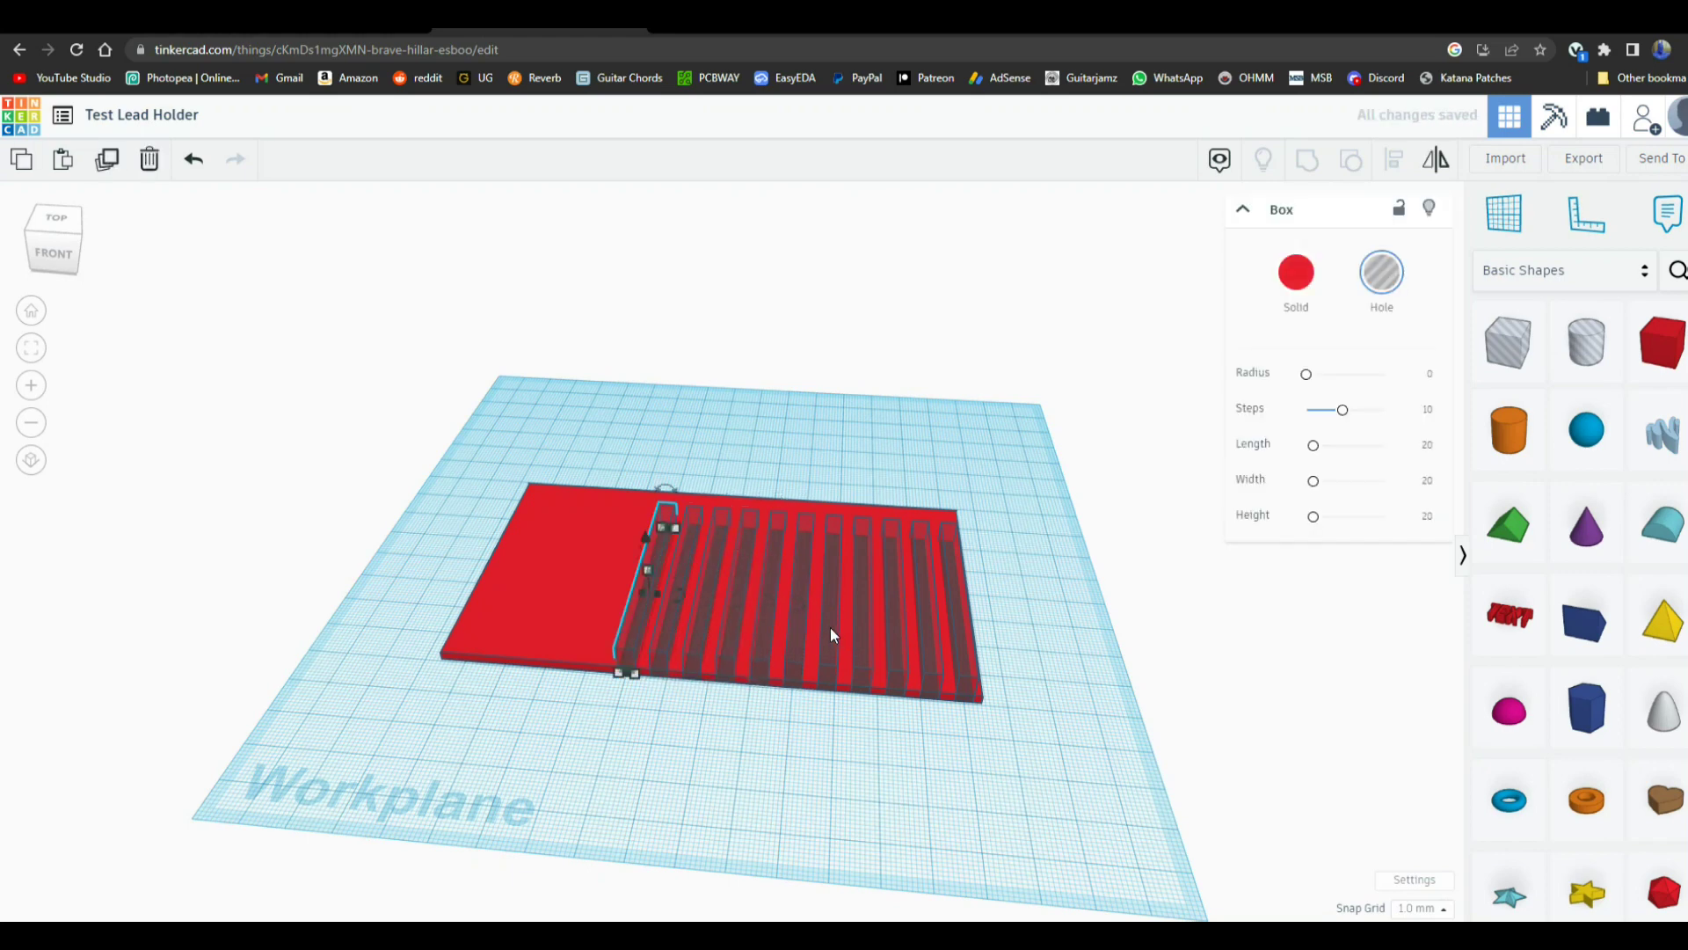
key("ctrl+d")
key("ctrl+d")
key("ctrl+d")
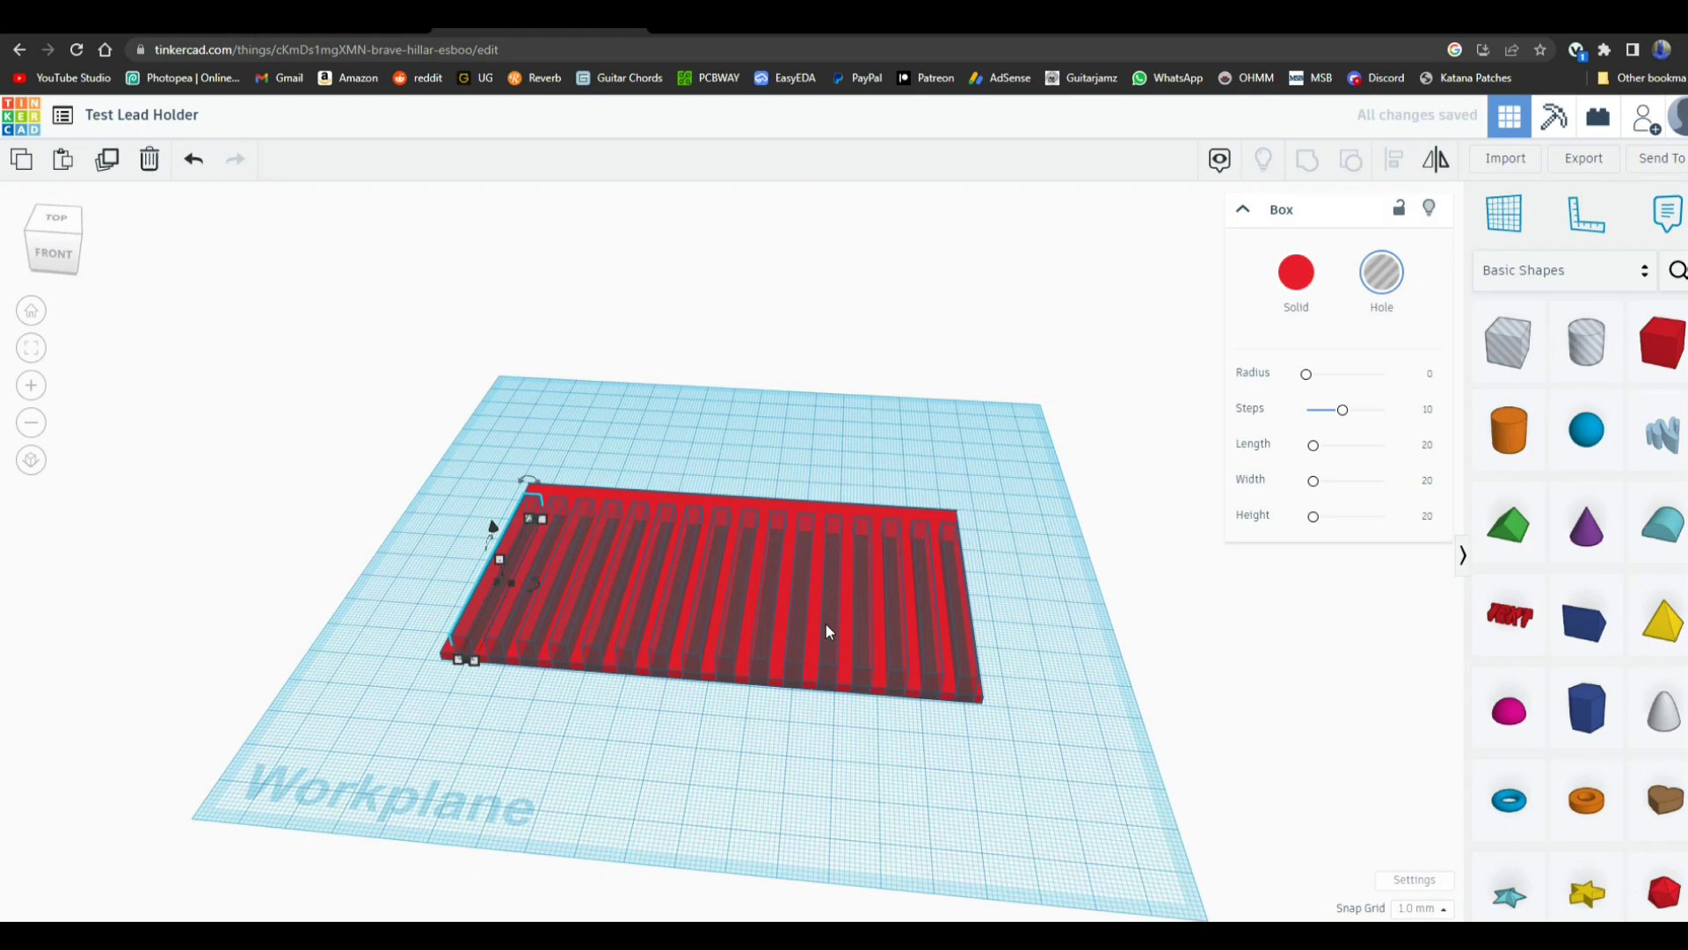
- Group the plate with all the slot holes to cut the slots into it
left_click_drag(505, 445, 1031, 777)
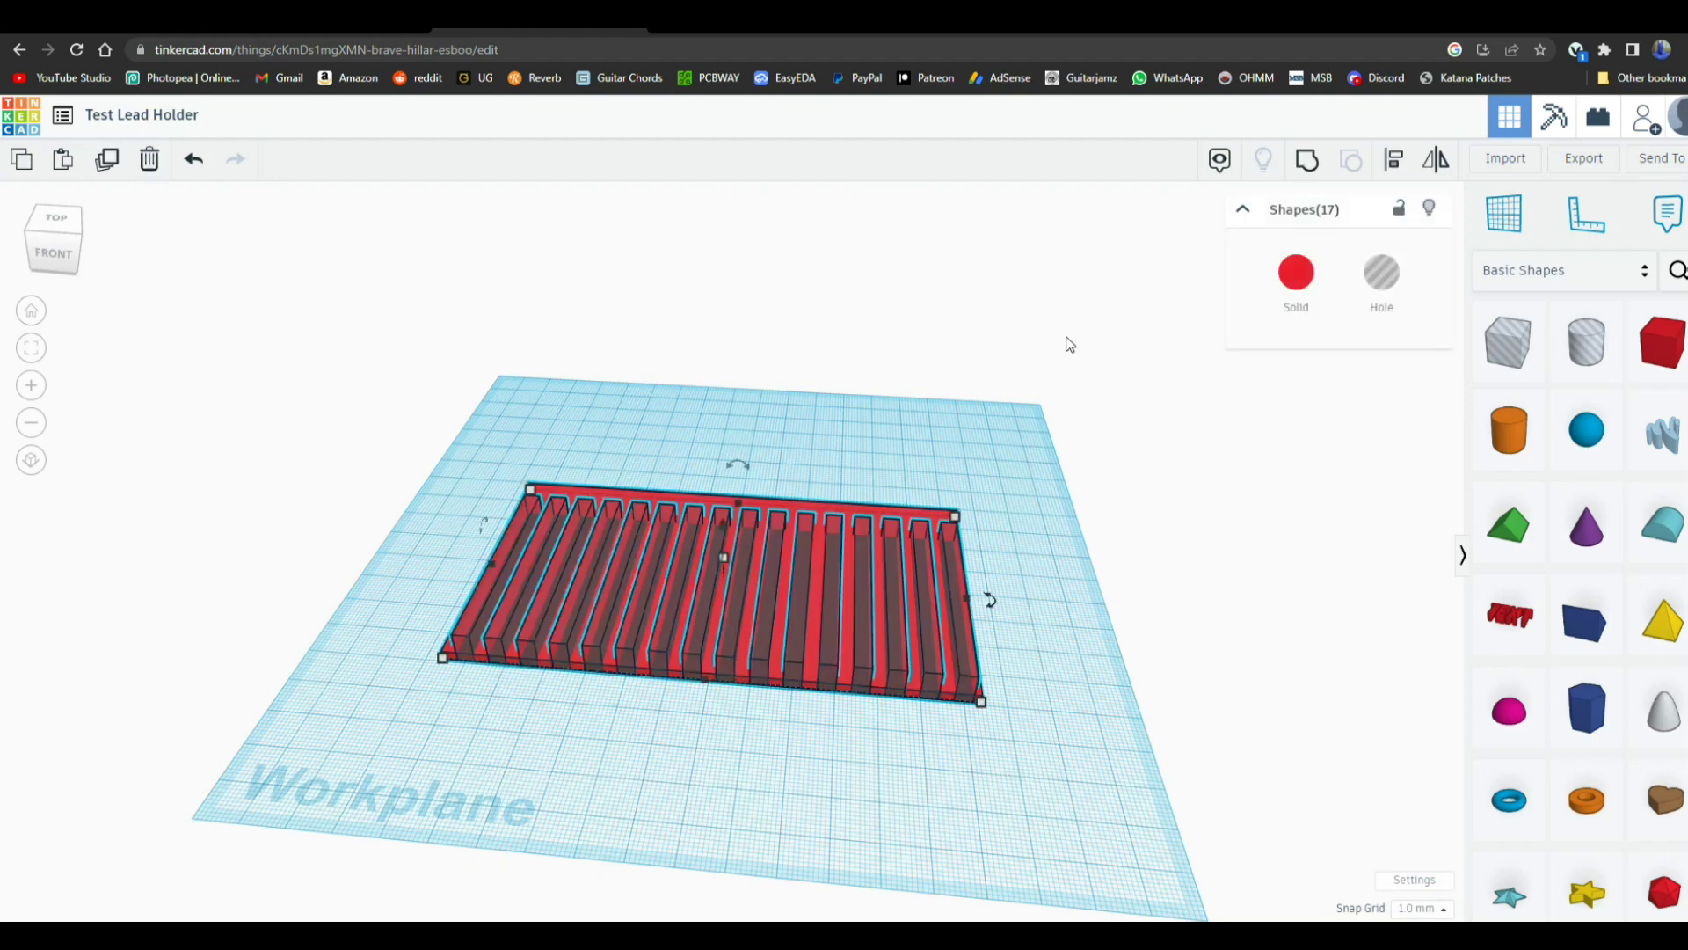
left_click(1314, 167)
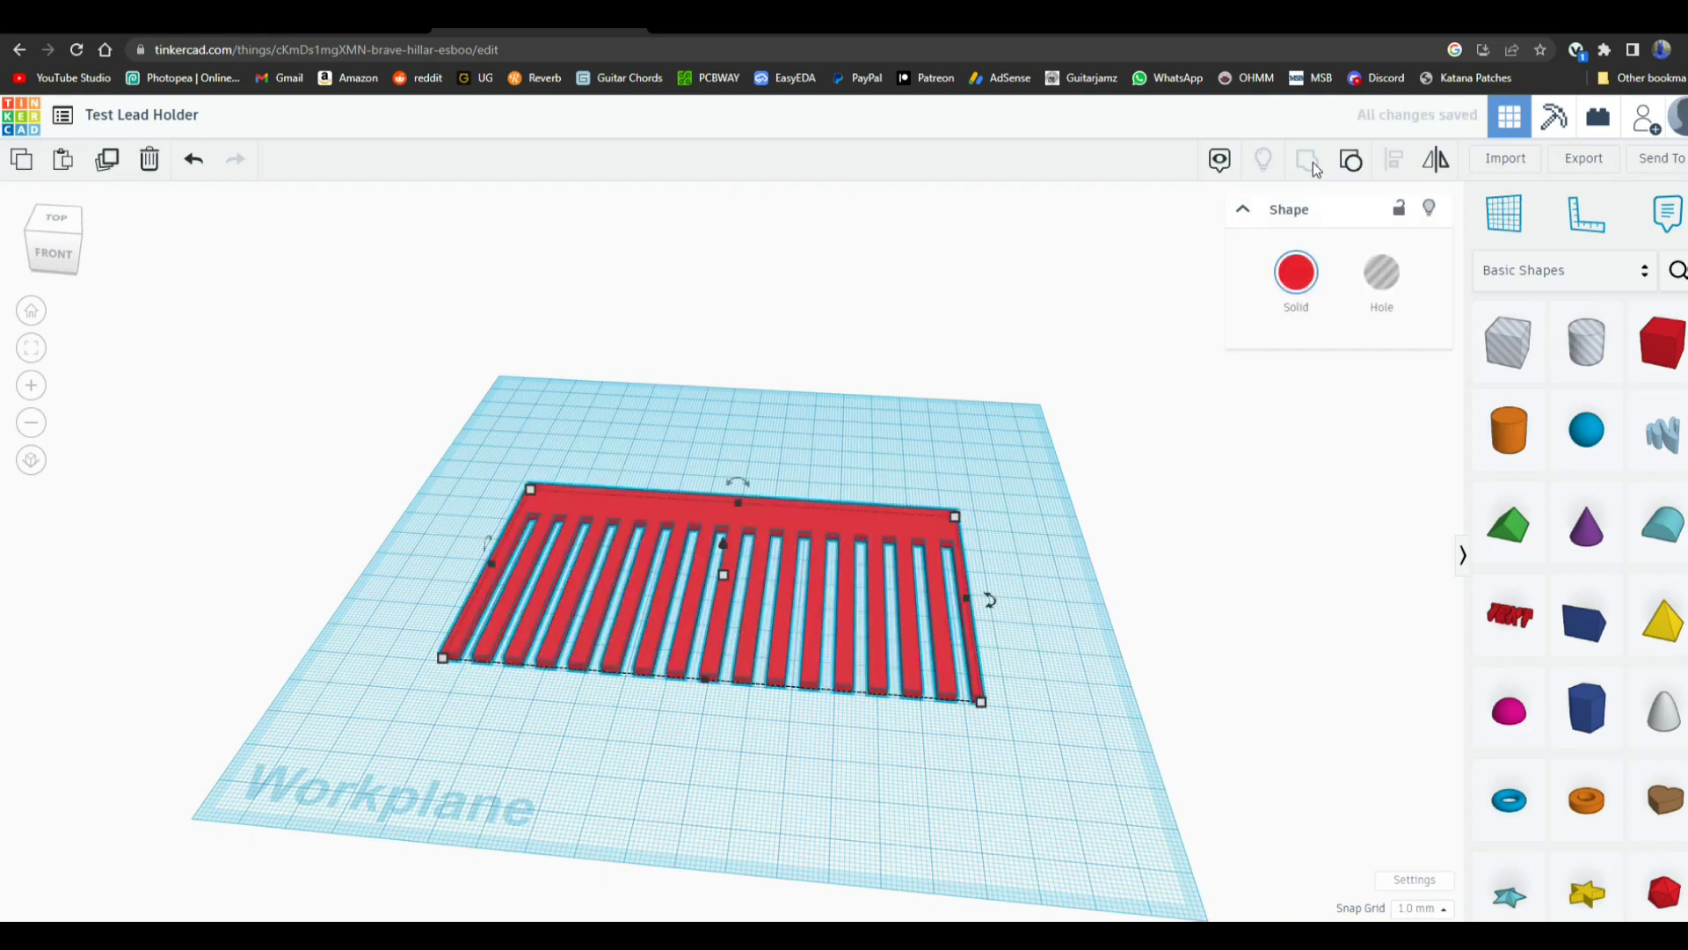
left_click(1036, 737)
right_click_drag(996, 784, 1011, 660)
right_click_drag(983, 731, 1043, 761)
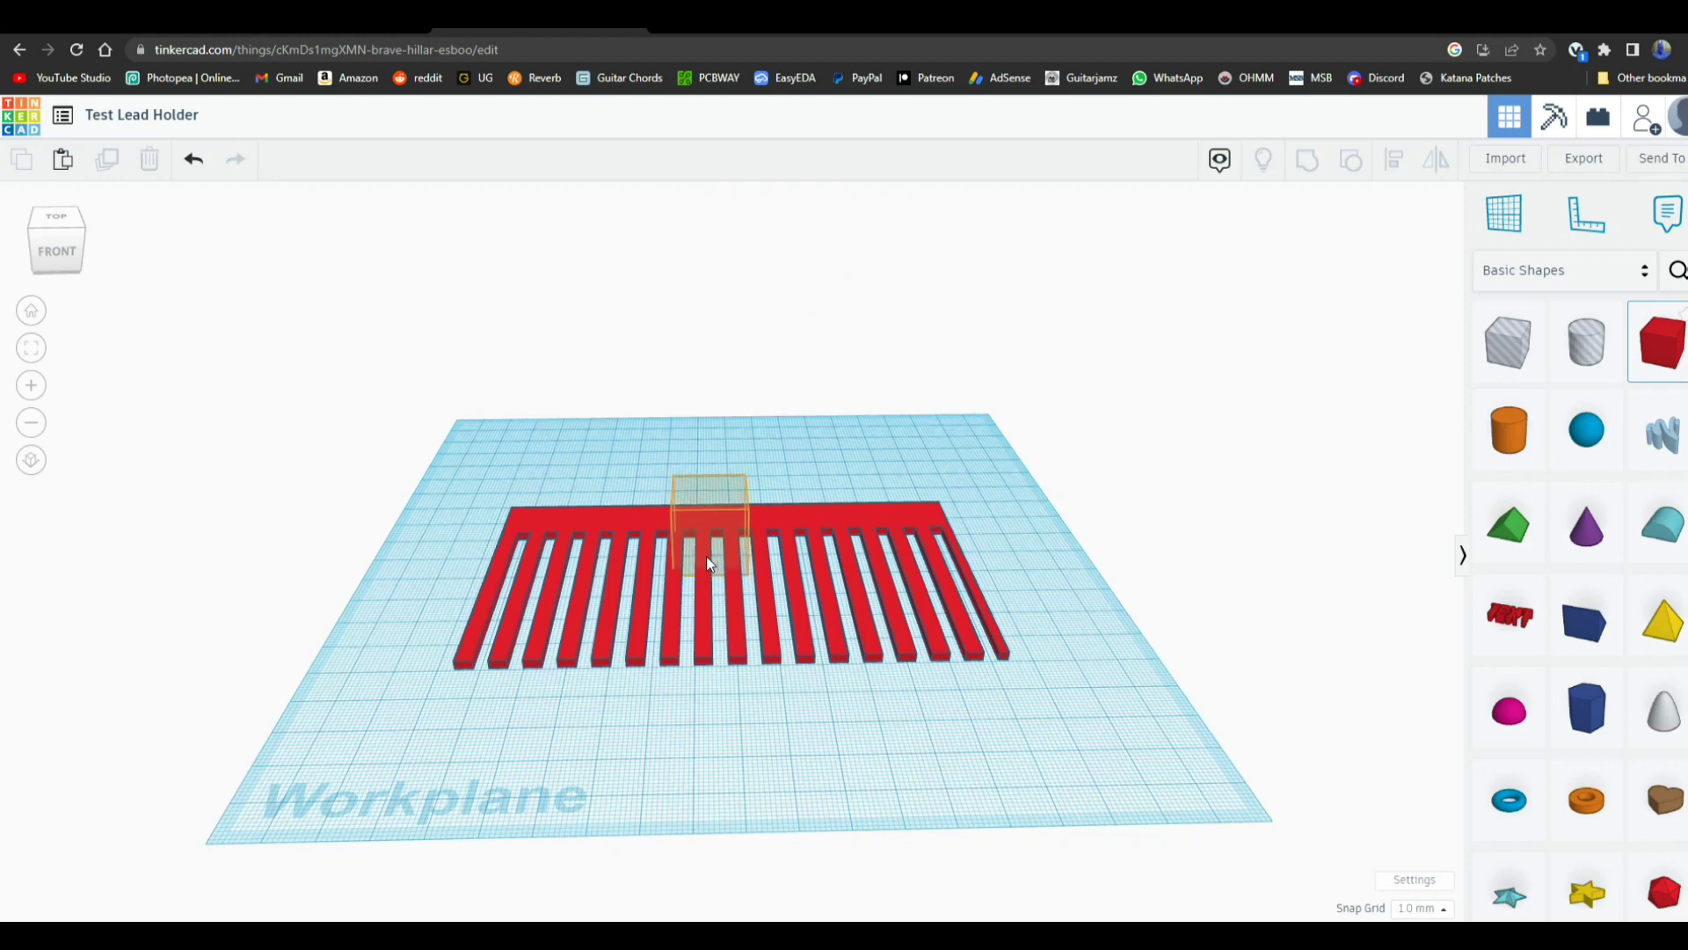
- Place a solid box behind the slotted plate's back edge and check the plate's width and depth
left_click(574, 477)
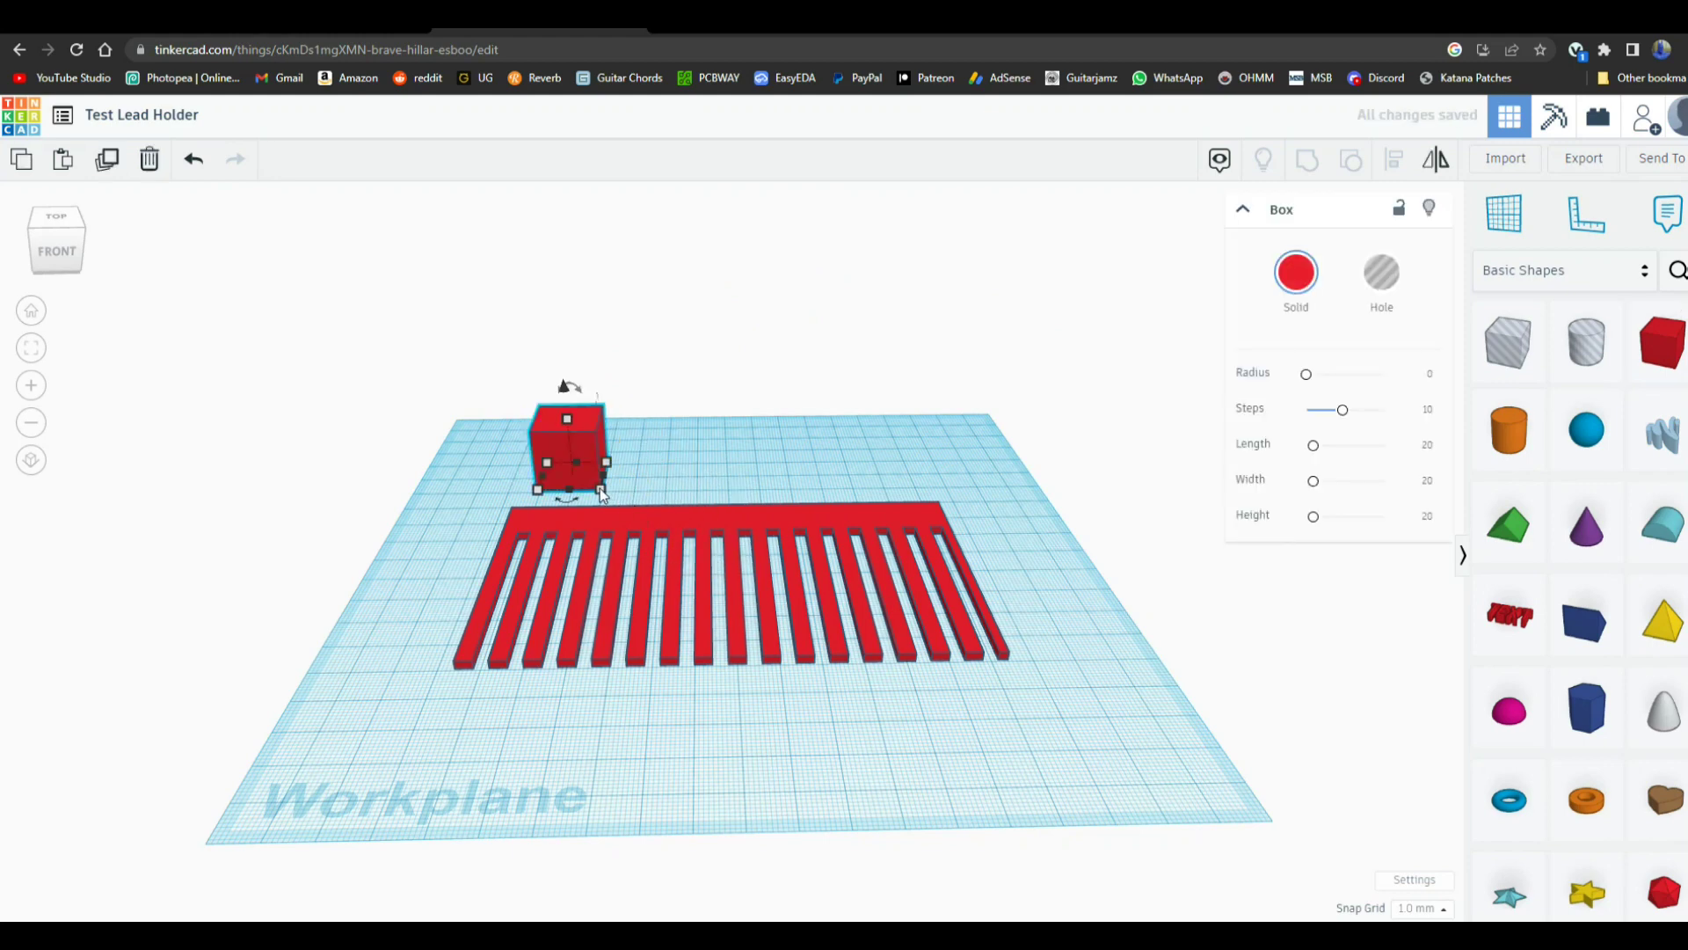
left_click(973, 582)
mouse_move(1011, 667)
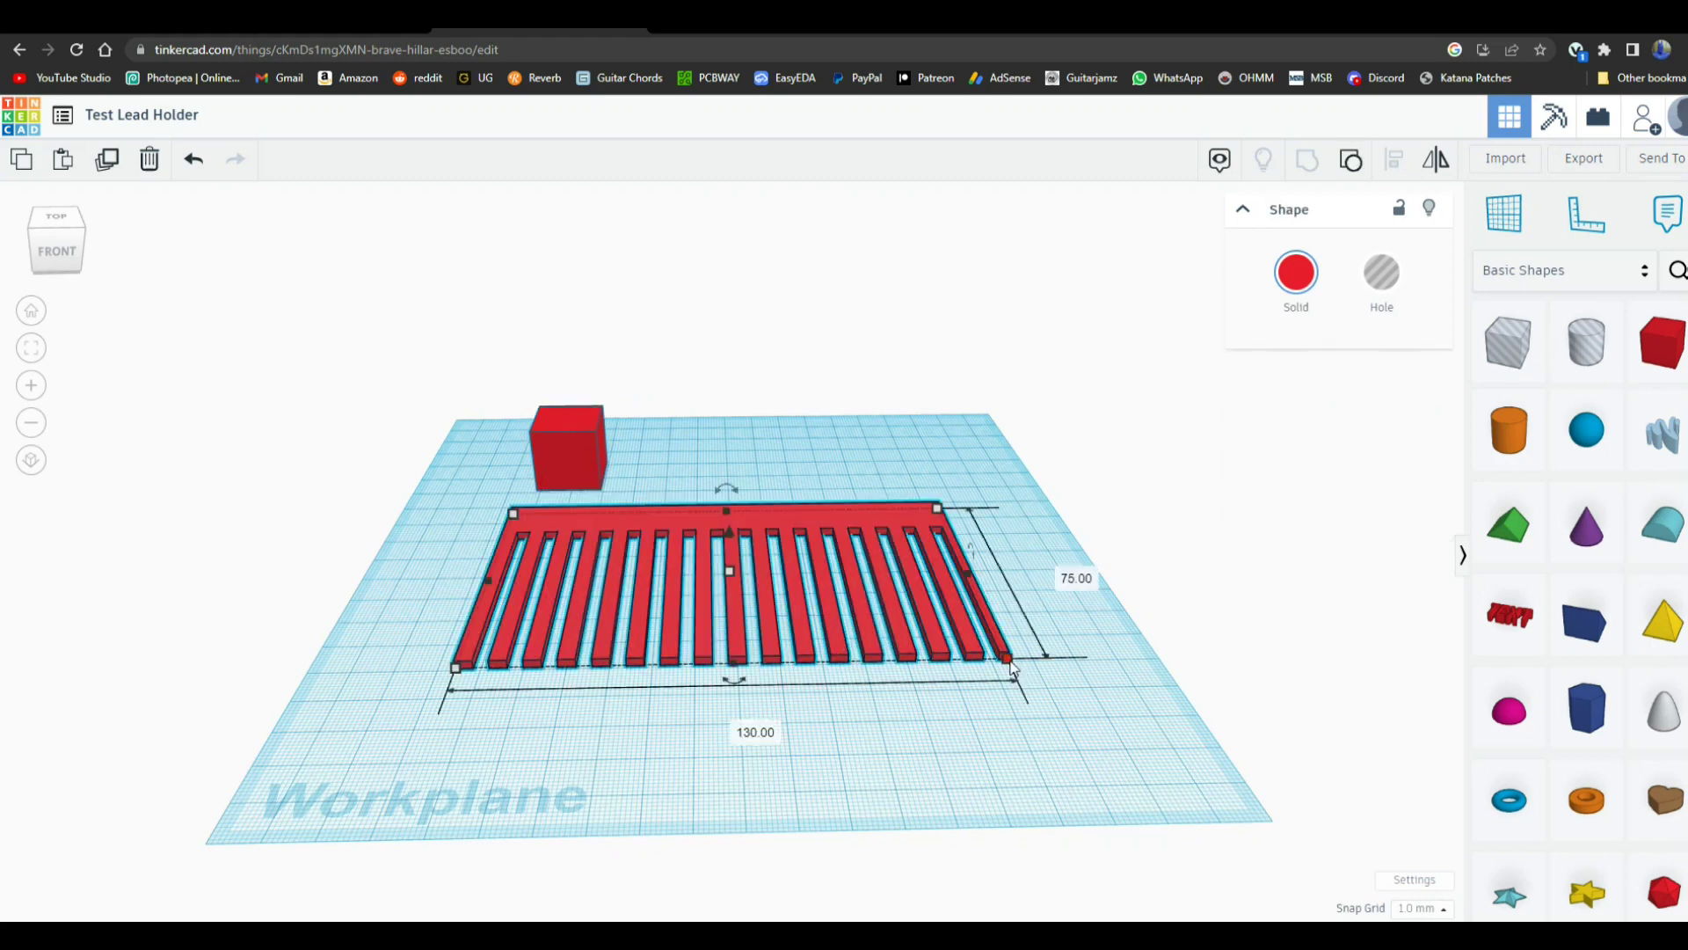
- Set the solid box's width to 130 mm and move it forward until it overlaps the slotted plate's back edge
left_click(575, 445)
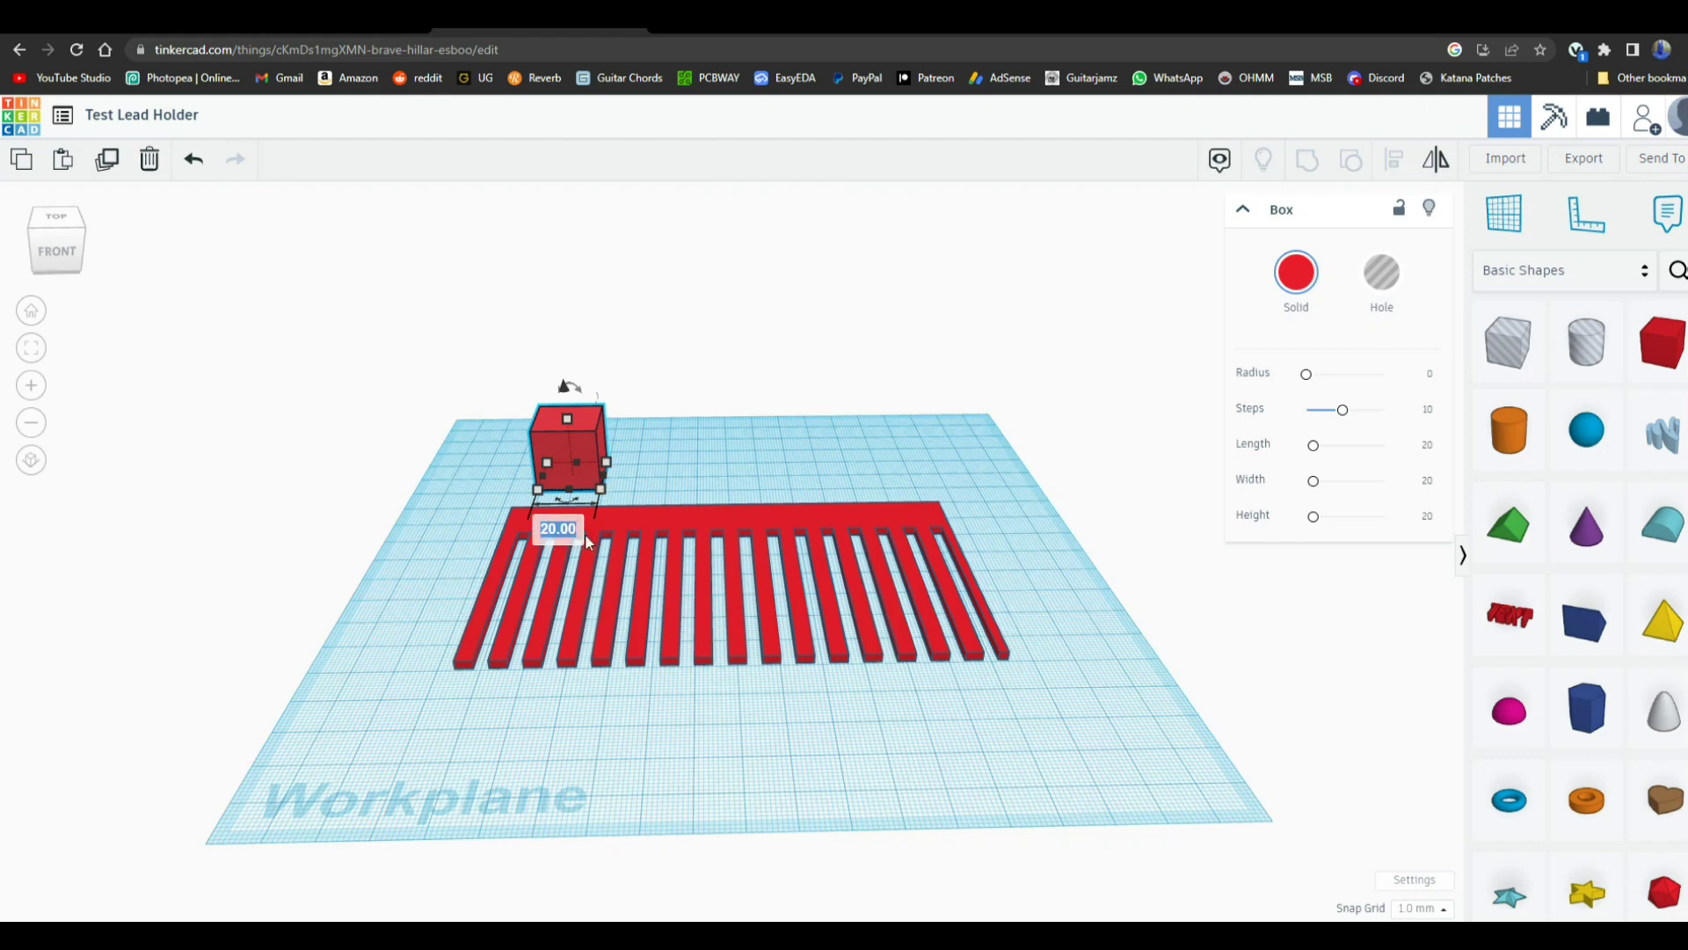
type("130")
key("Return")
right_click_drag(979, 496, 489, 470)
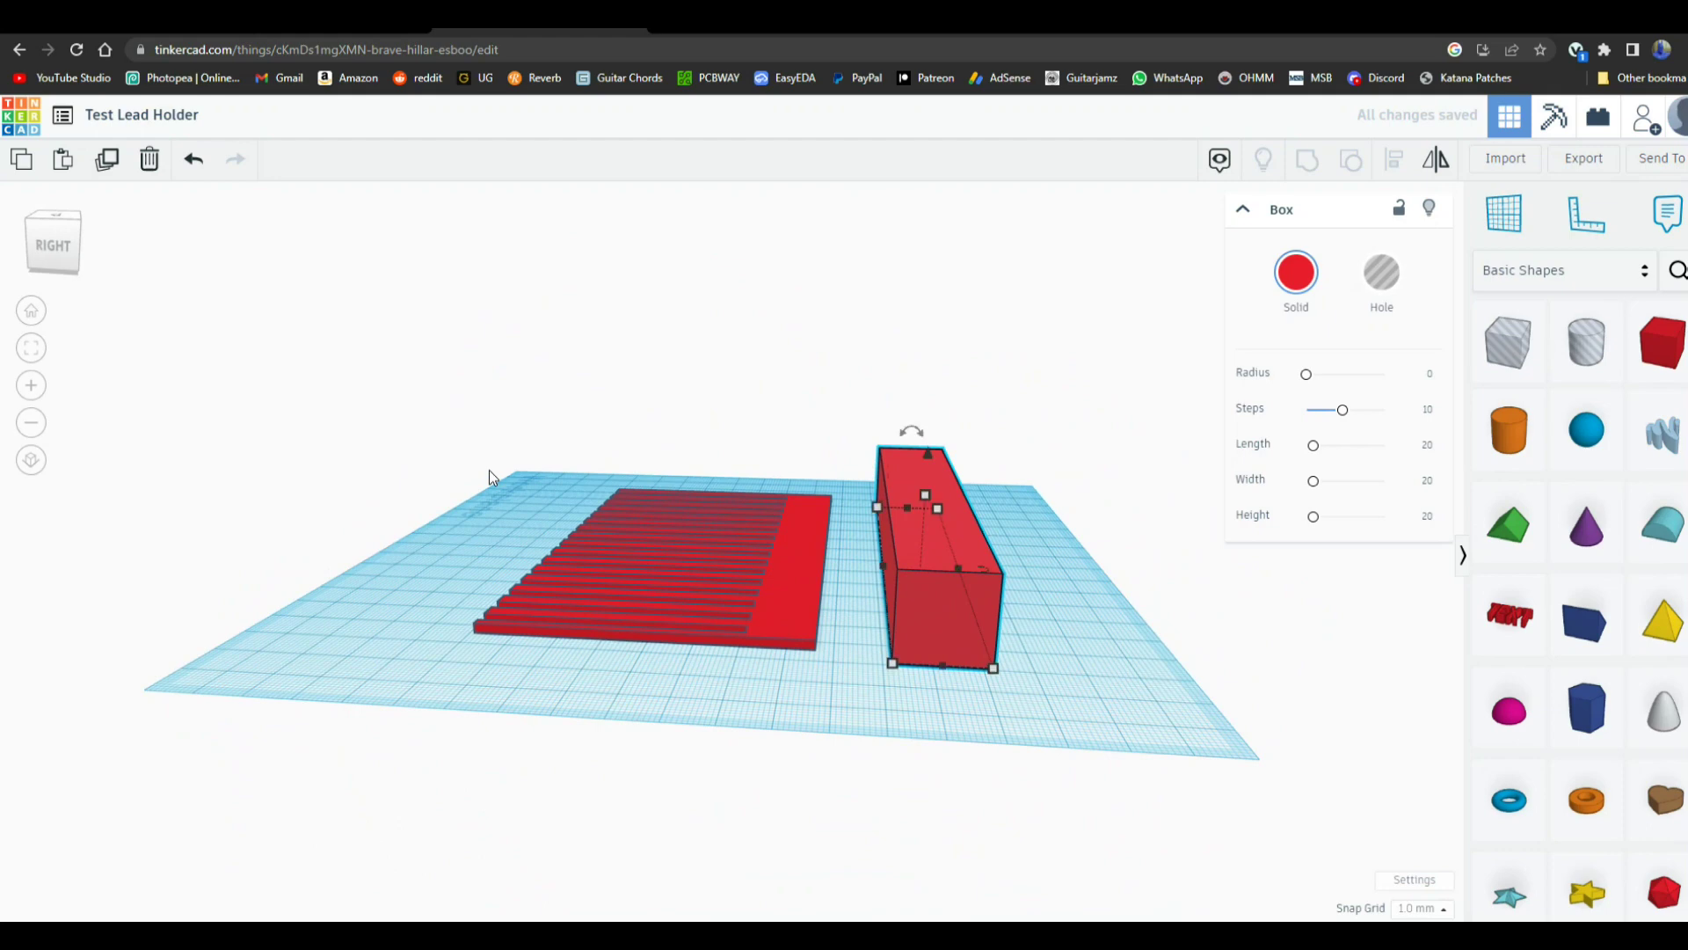
left_click_drag(925, 576, 825, 565)
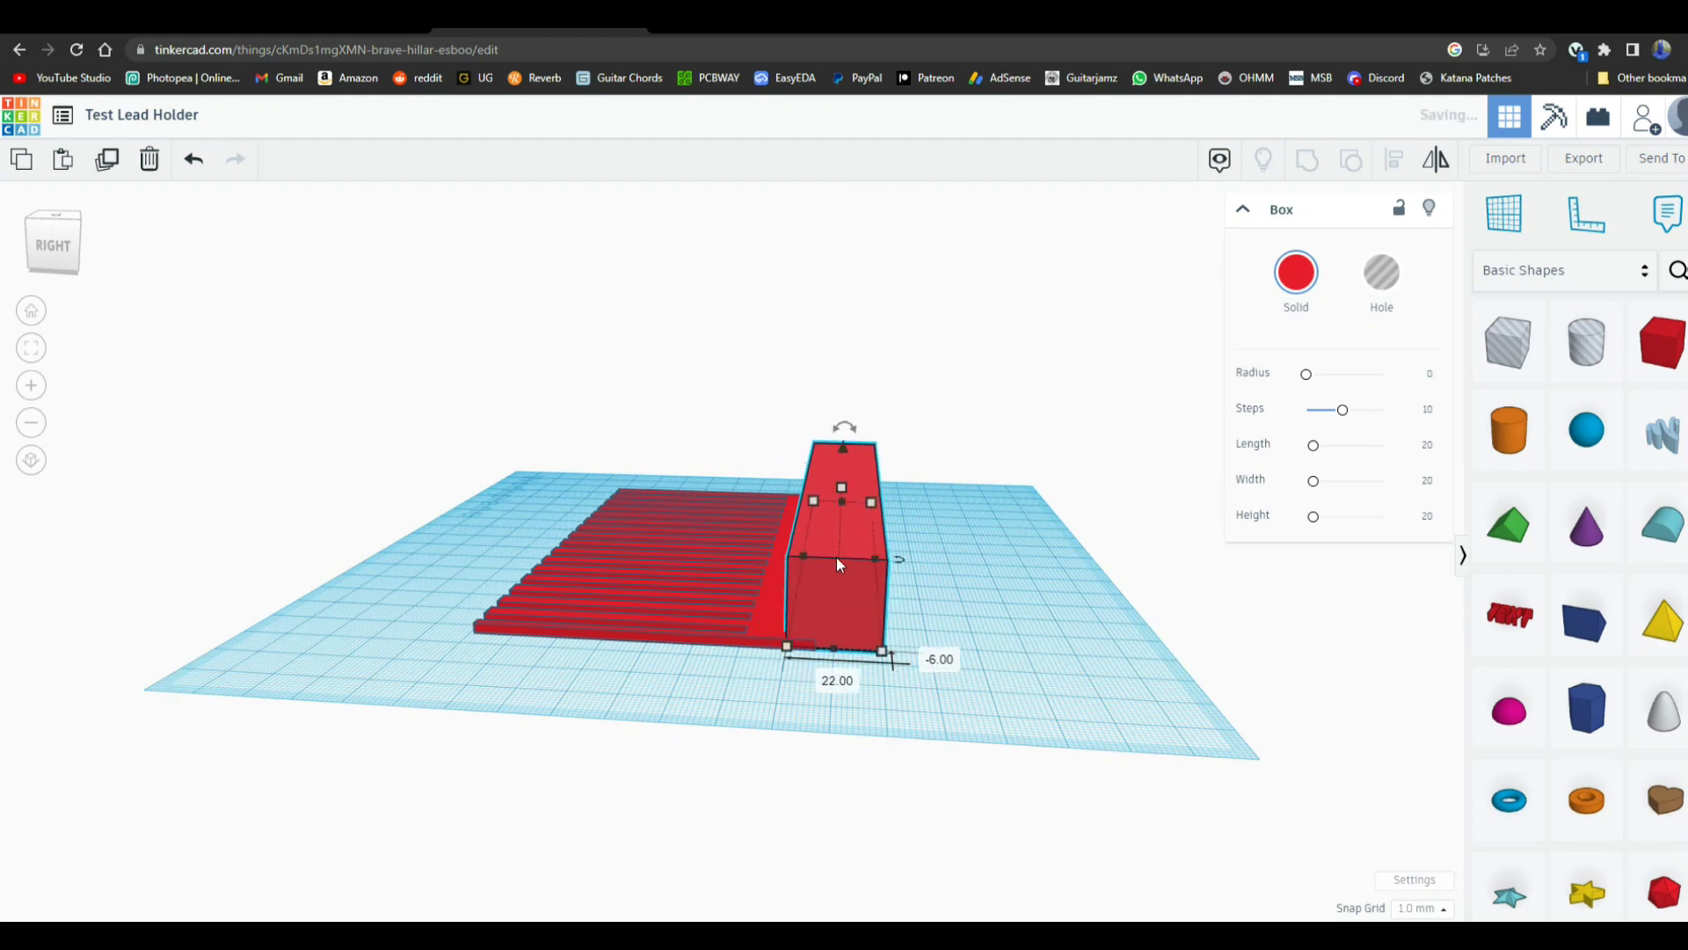
left_click(921, 602)
left_click(874, 604)
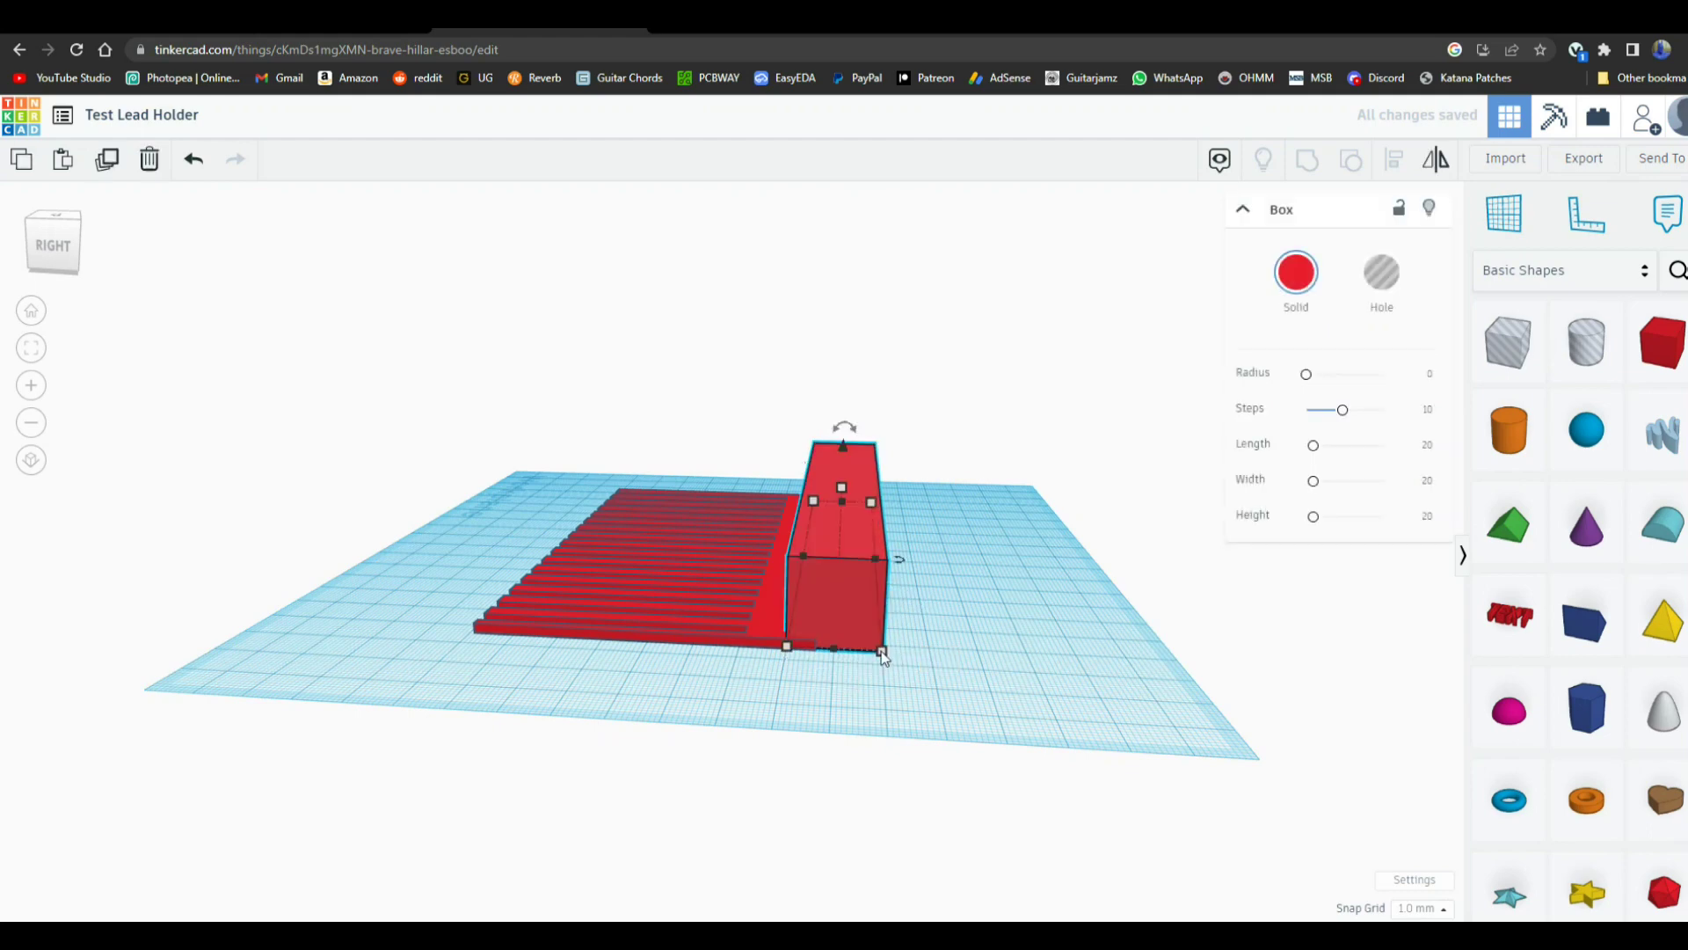
- Thin the box's depth into a narrow upright wall and shift it flush with the plate's back edge
mouse_move(882, 651)
left_click_drag(882, 652, 800, 649)
key("Right")
key("Right")
key("Right")
key("Right")
key("Right")
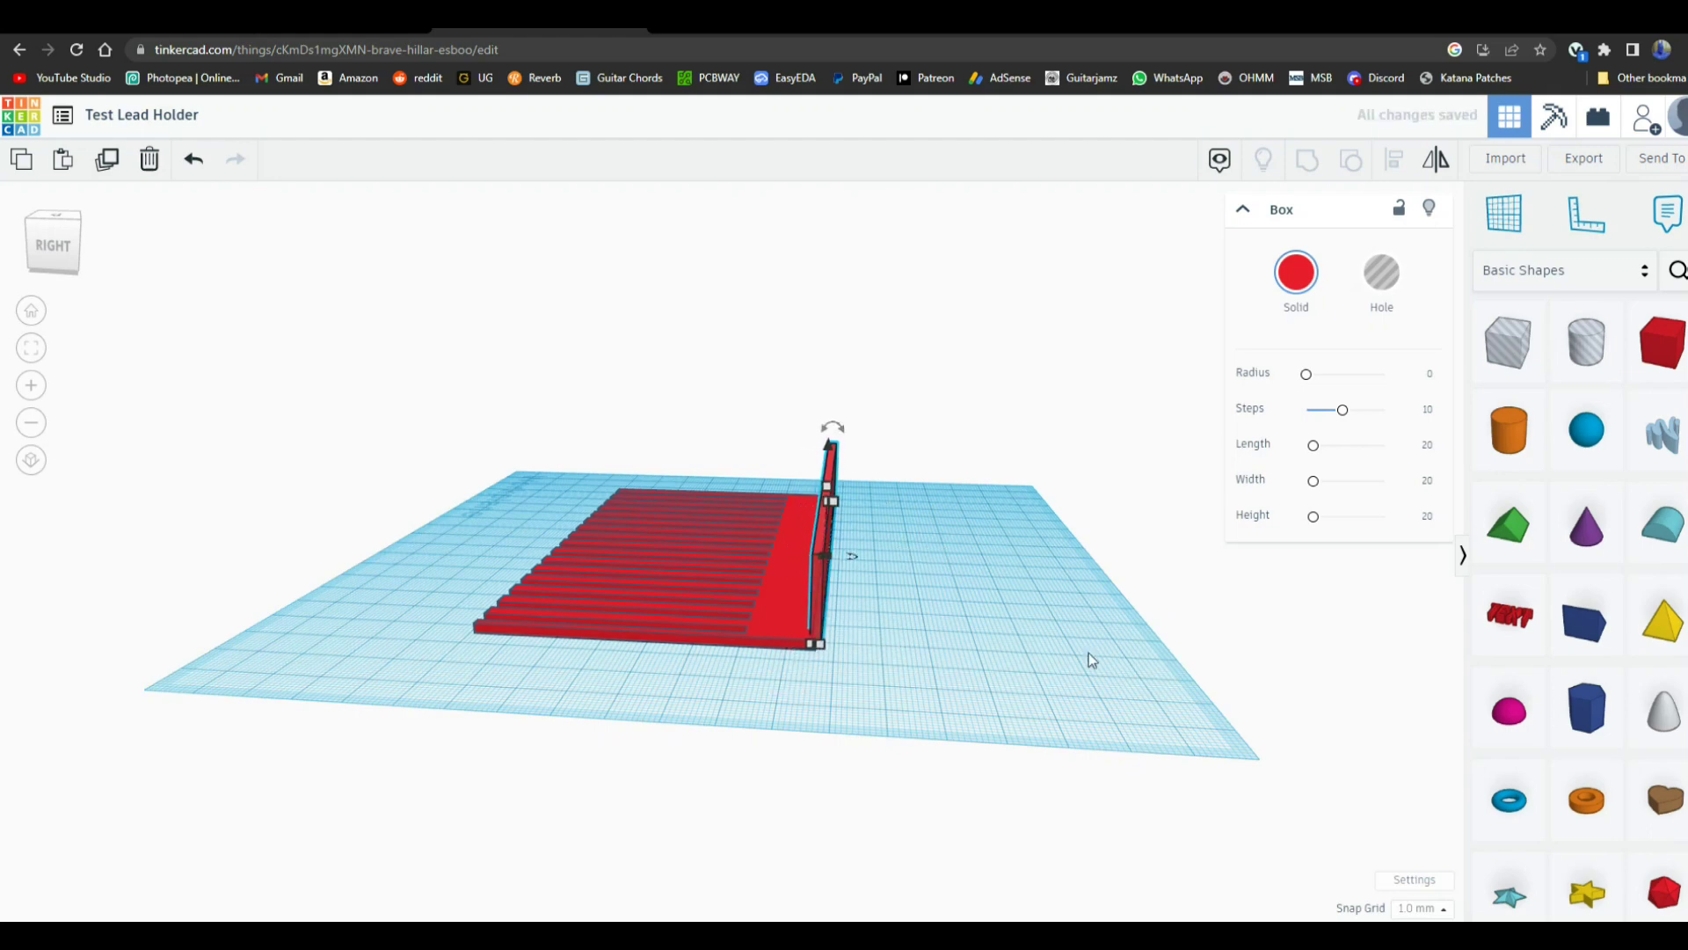
key("Left")
- Nudge the upright wall rightward so its ends line up with the sides of the slotted plate
left_click(976, 563)
right_click_drag(913, 726, 1354, 884)
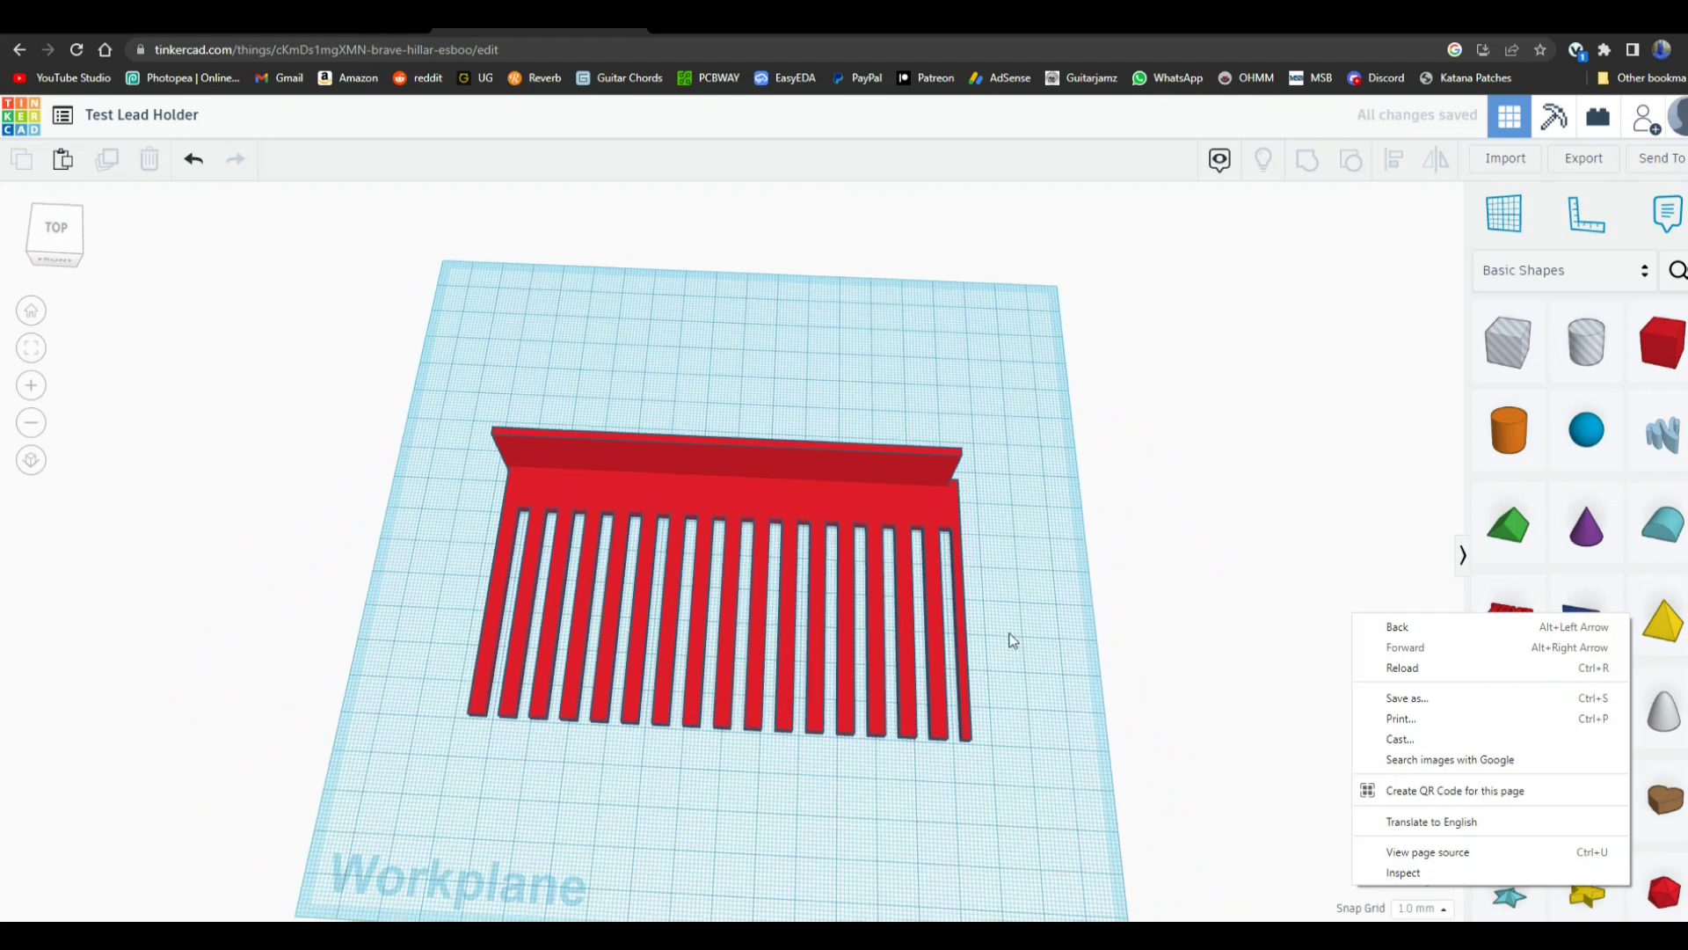
left_click(917, 469)
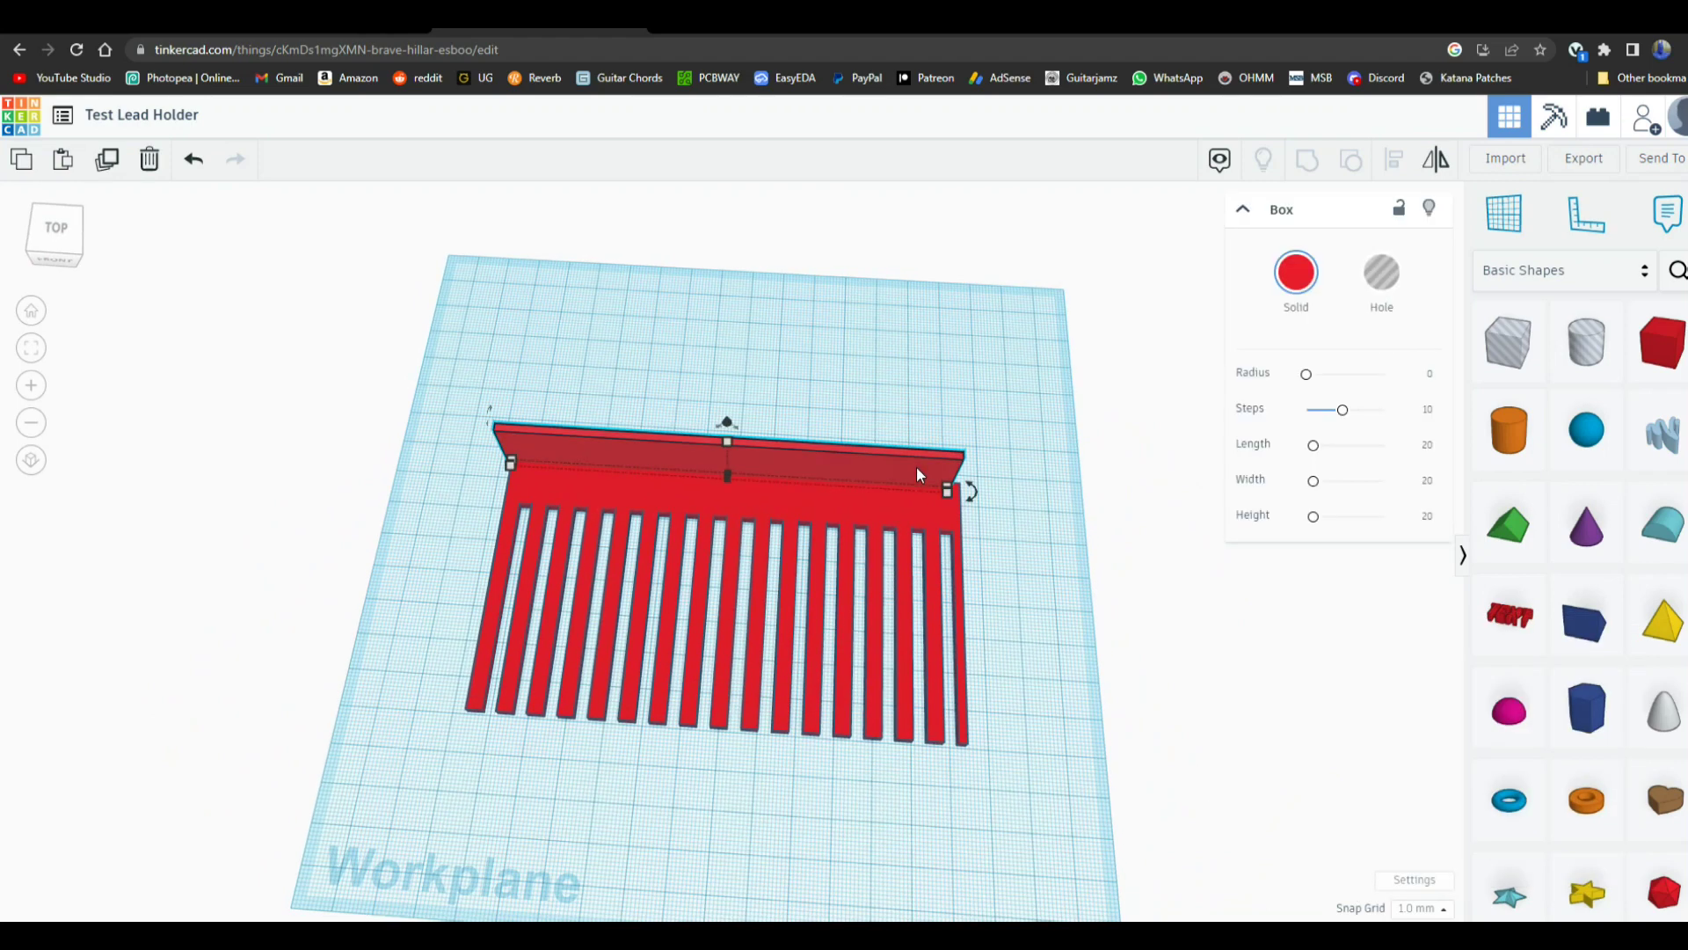
key("Right")
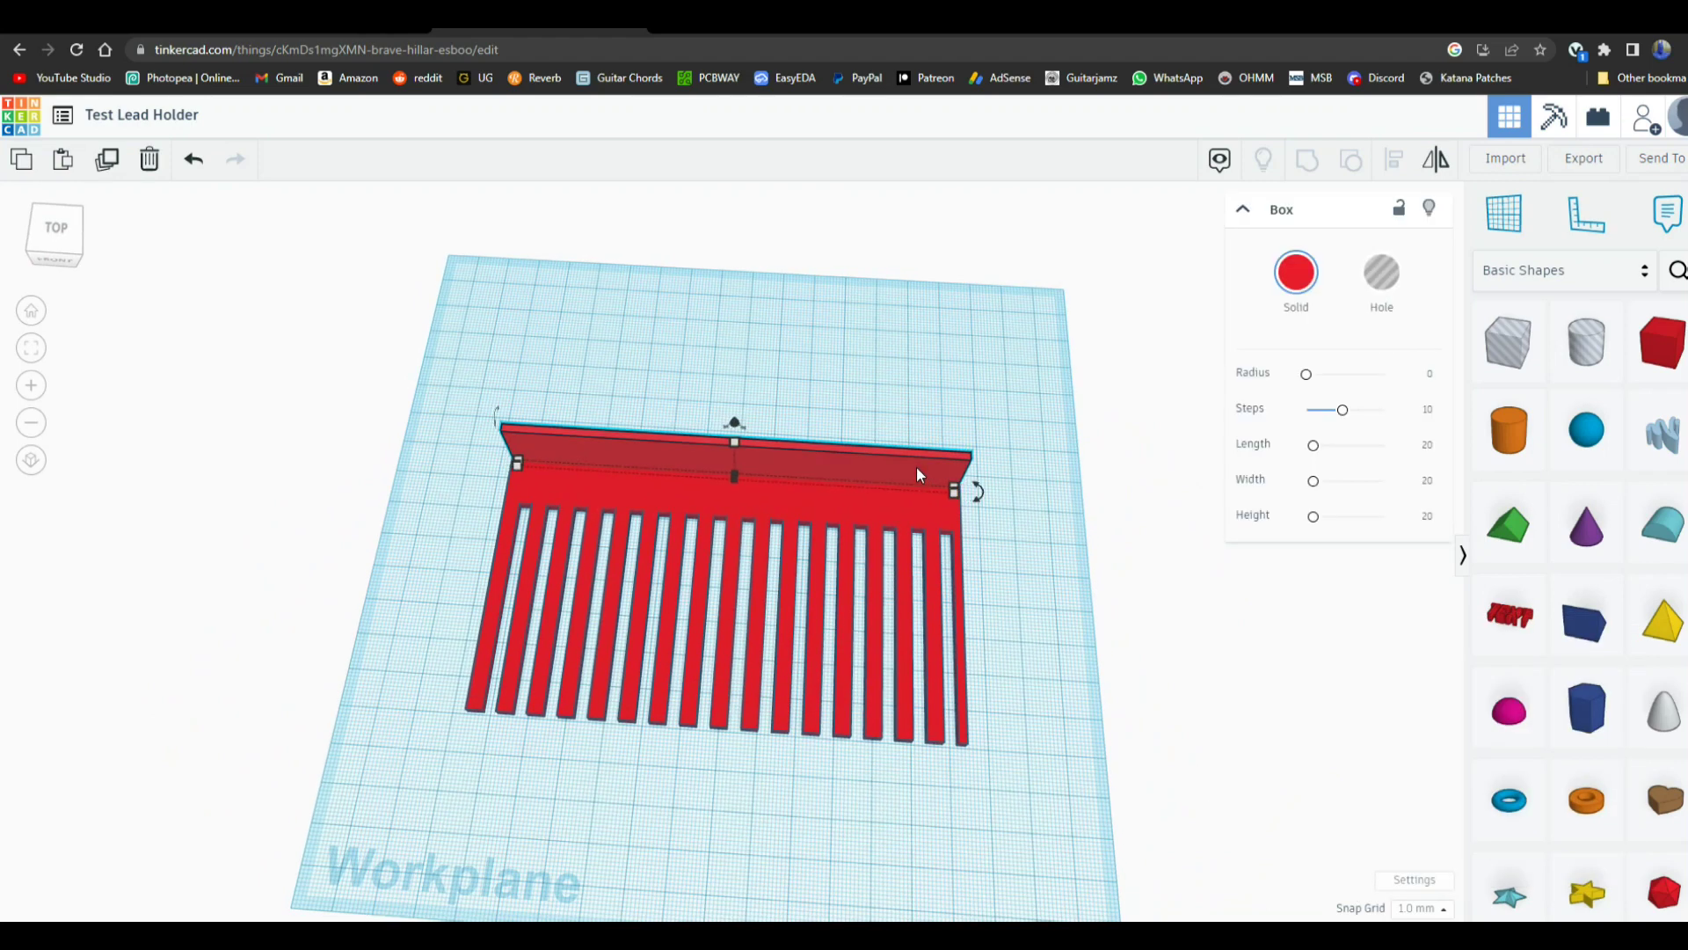
left_click(884, 318)
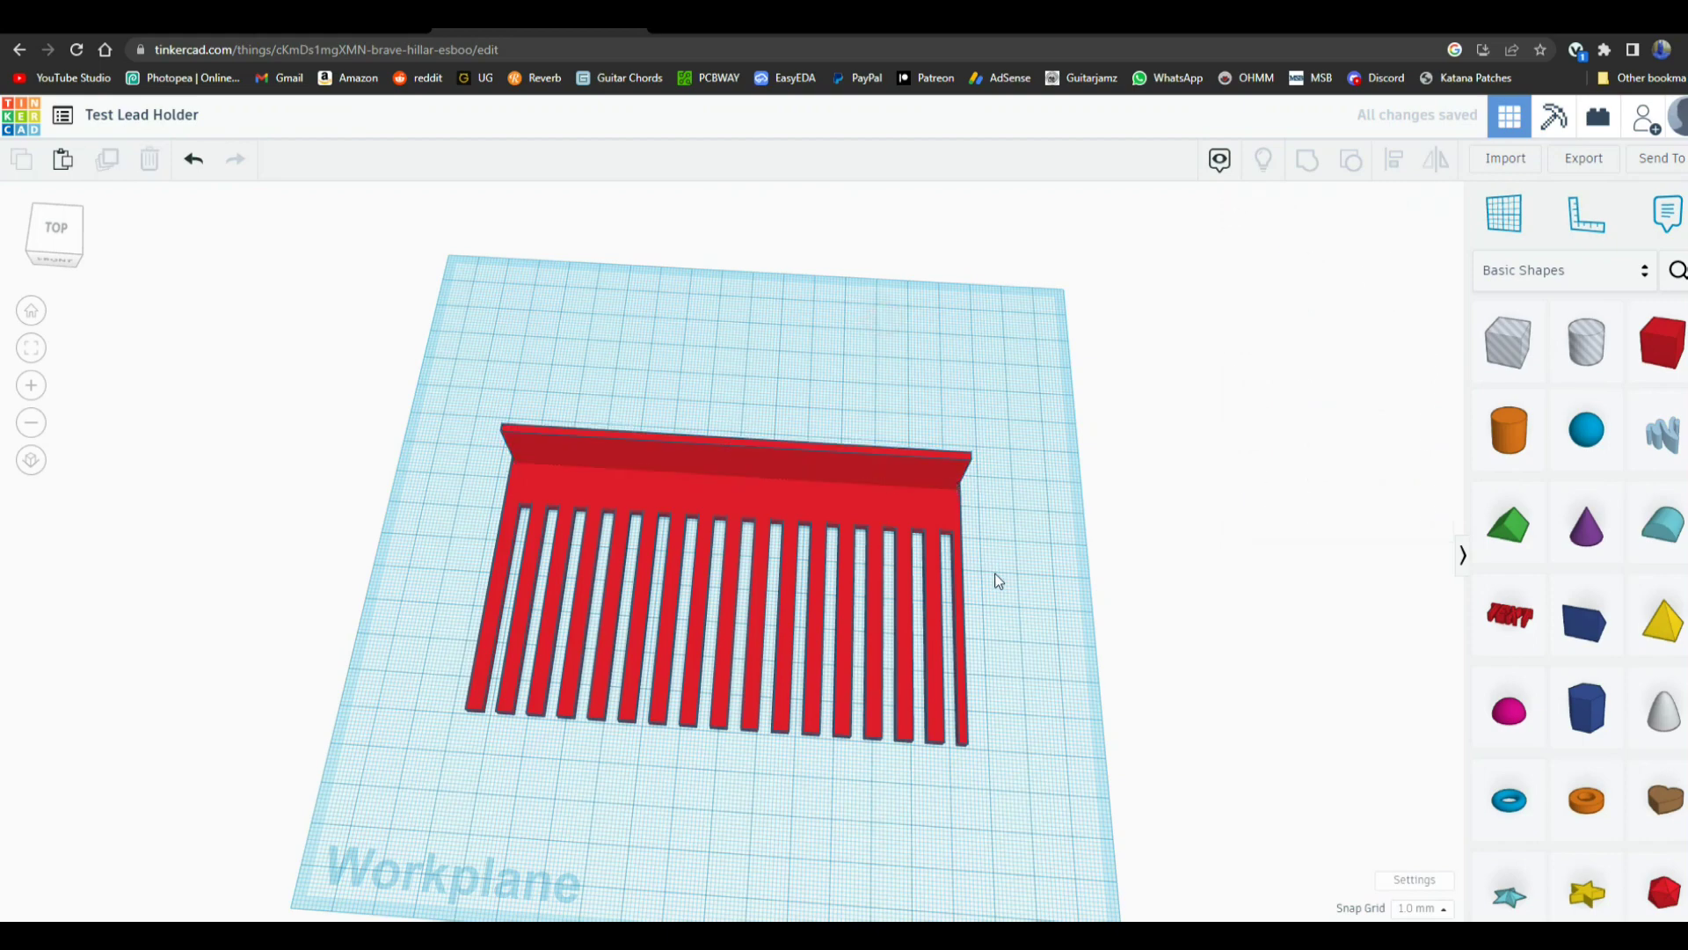
- Group the upright back wall and the slotted plate into one solid shape
right_click_drag(996, 567, 1012, 436)
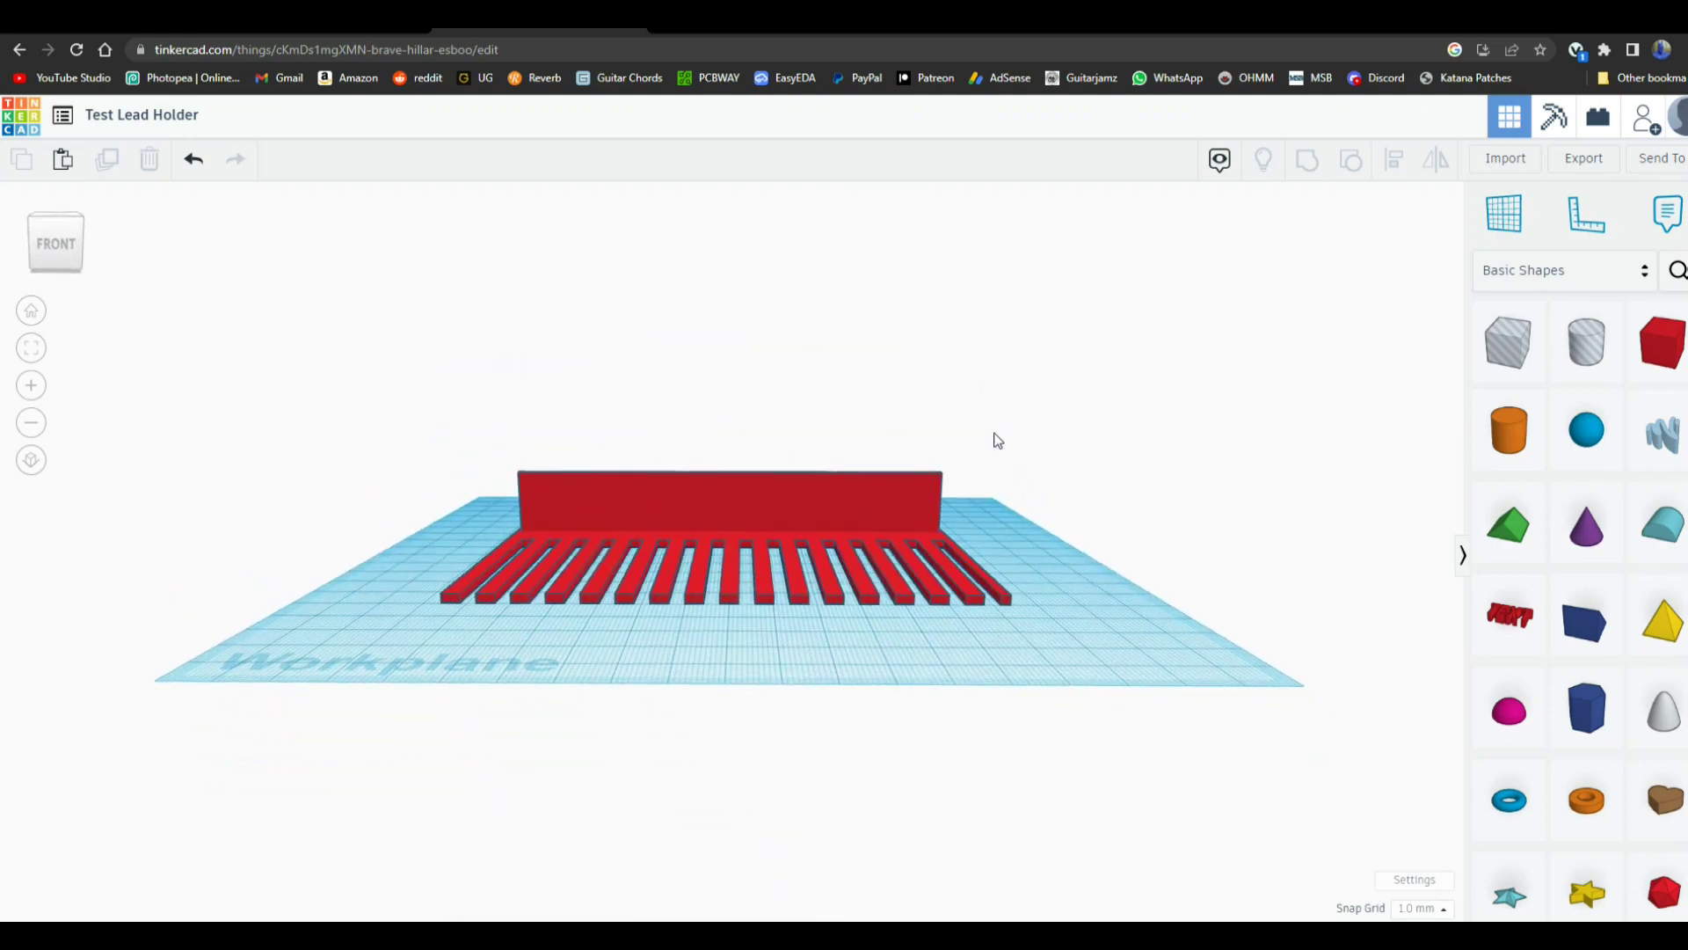
right_click_drag(994, 433, 992, 515)
mouse_move(998, 701)
right_mouse_down()
mouse_move(999, 810)
mouse_move(950, 721)
mouse_move(441, 519)
mouse_move(7, 596)
mouse_move(3, 697)
mouse_move(753, 656)
mouse_move(984, 556)
mouse_move(1079, 689)
mouse_move(1061, 713)
mouse_move(981, 699)
right_mouse_up()
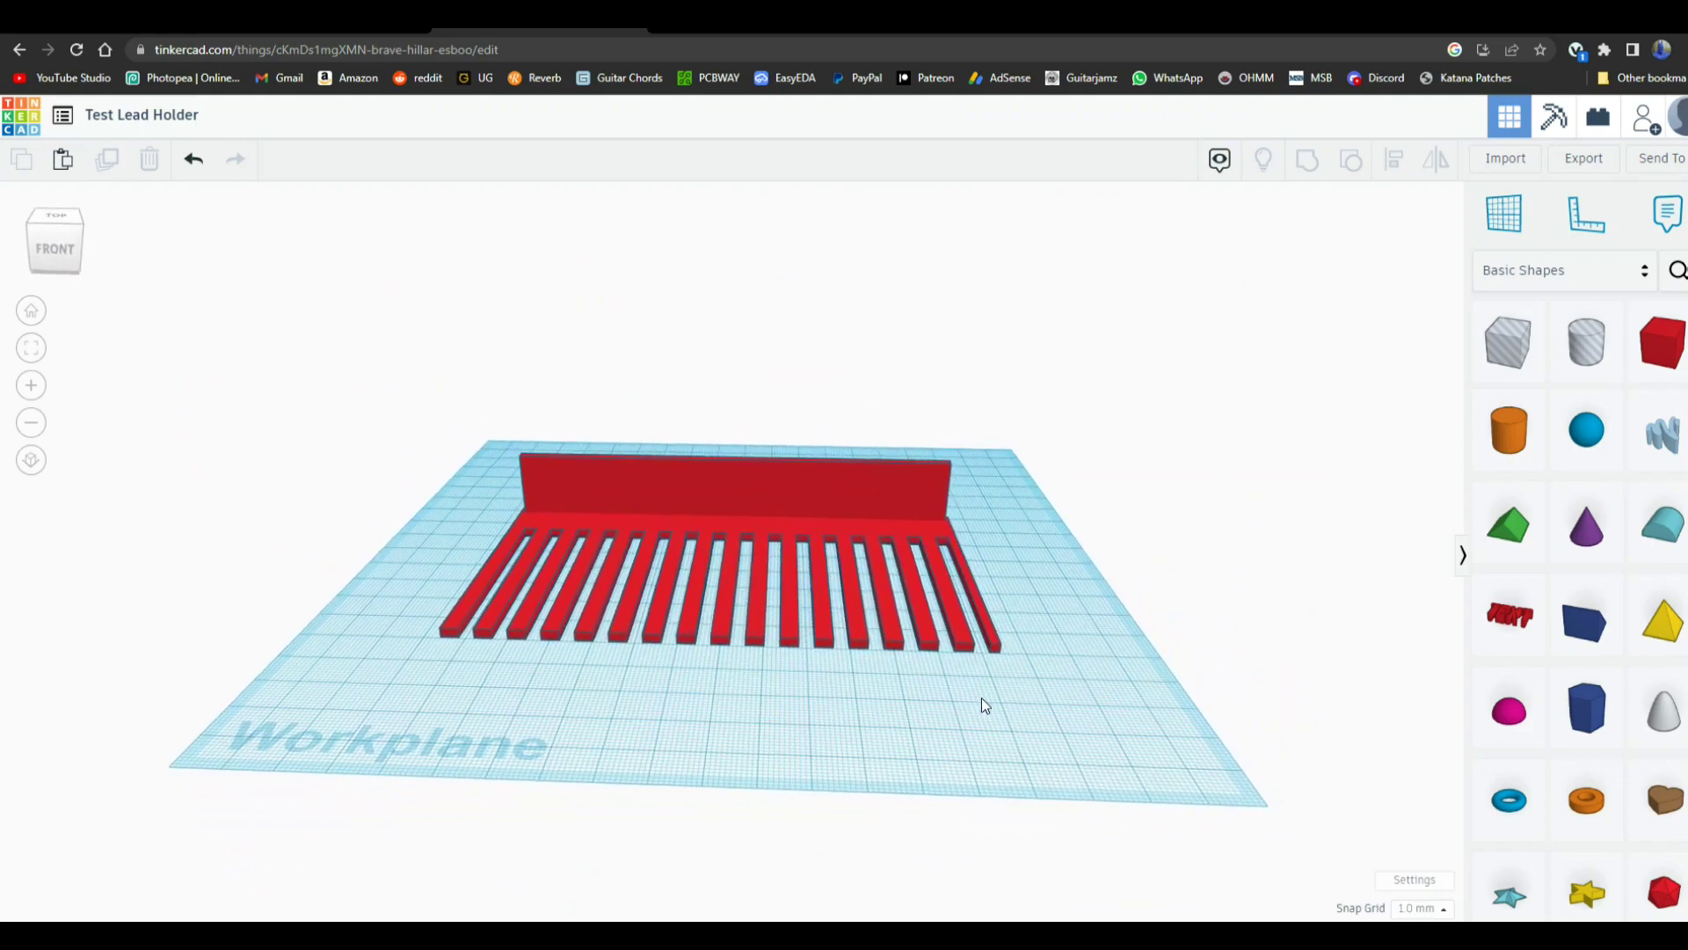
right_click_drag(568, 567, 396, 368)
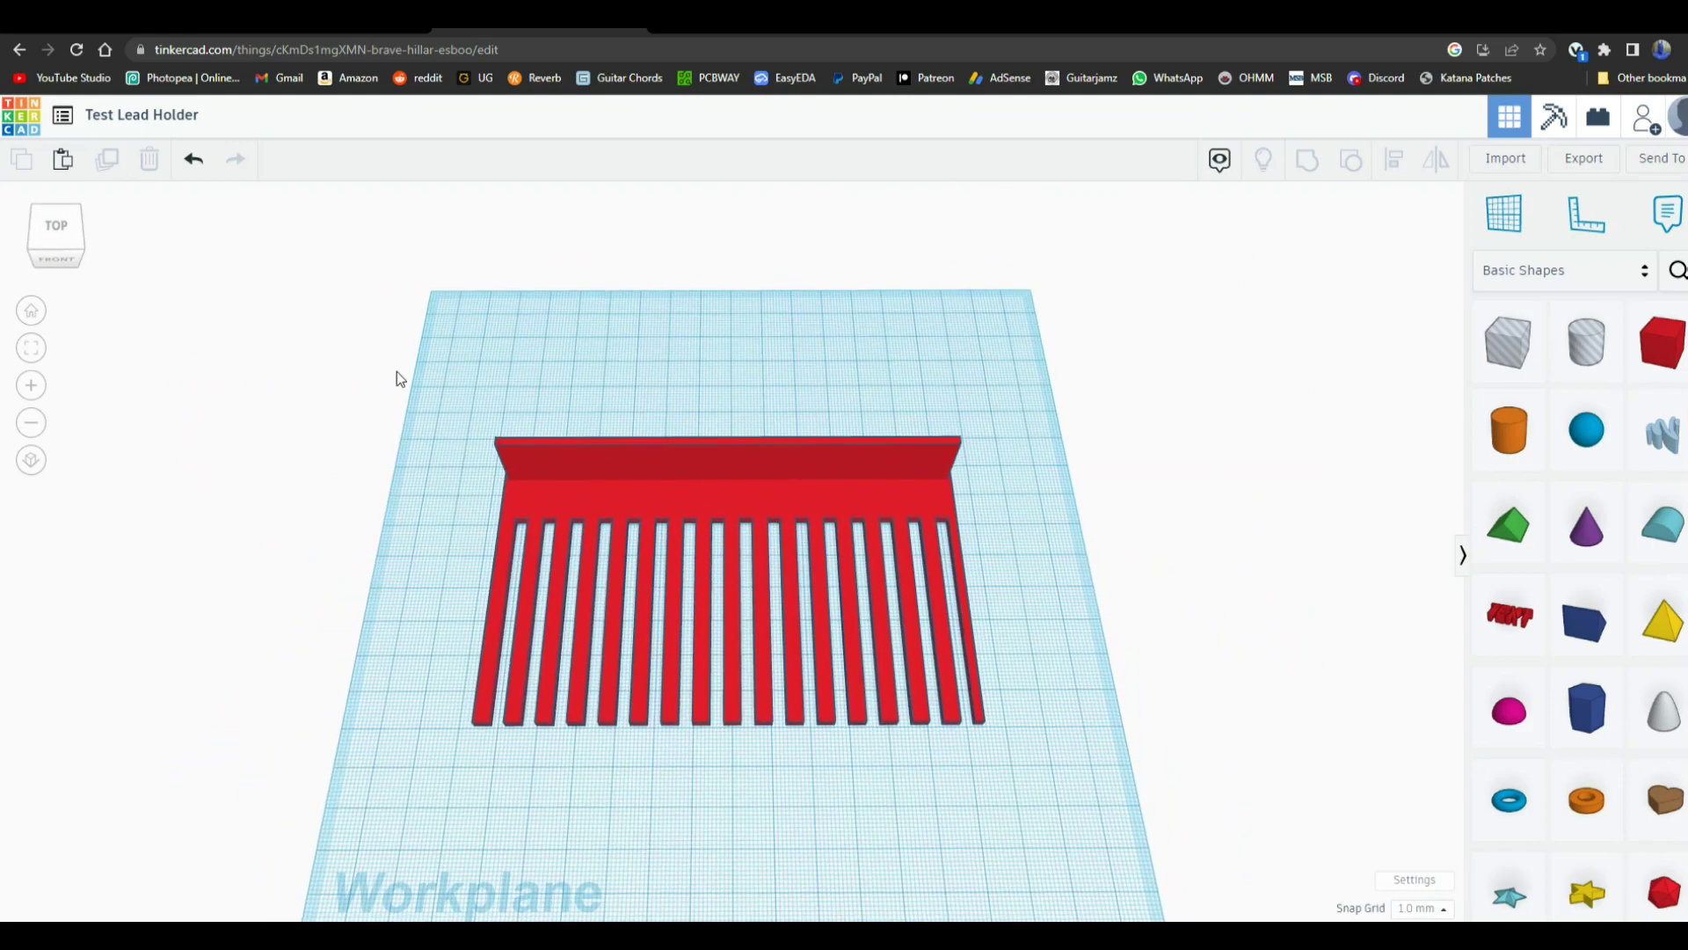
left_click_drag(350, 332, 1097, 837)
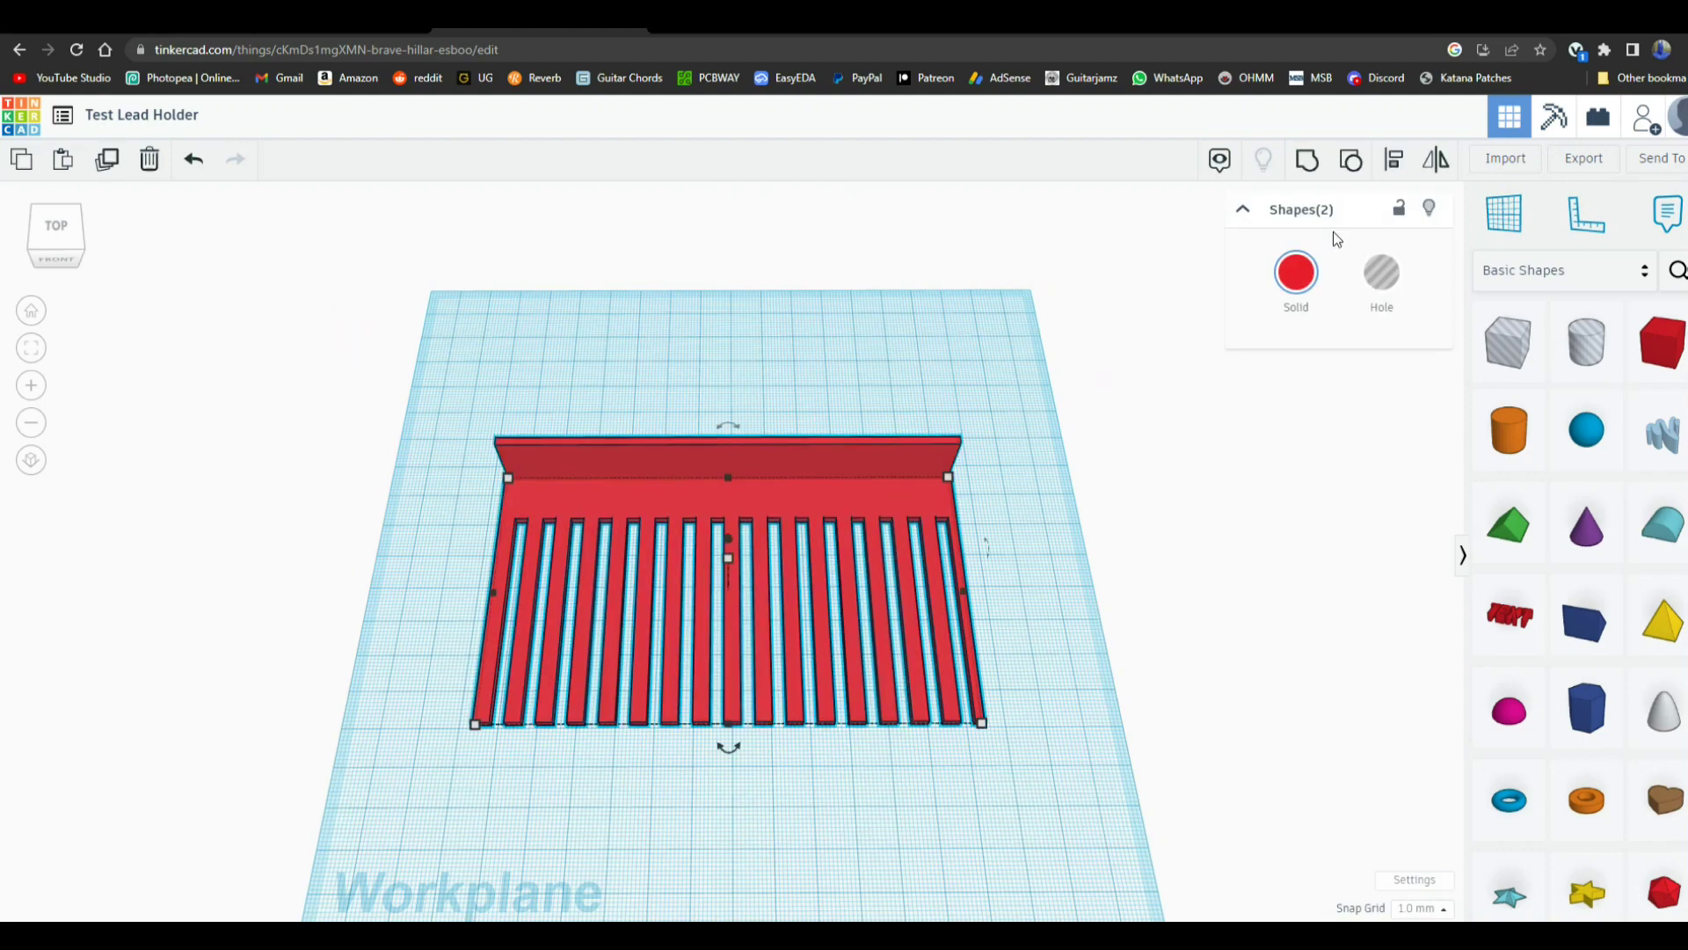
left_click(1308, 163)
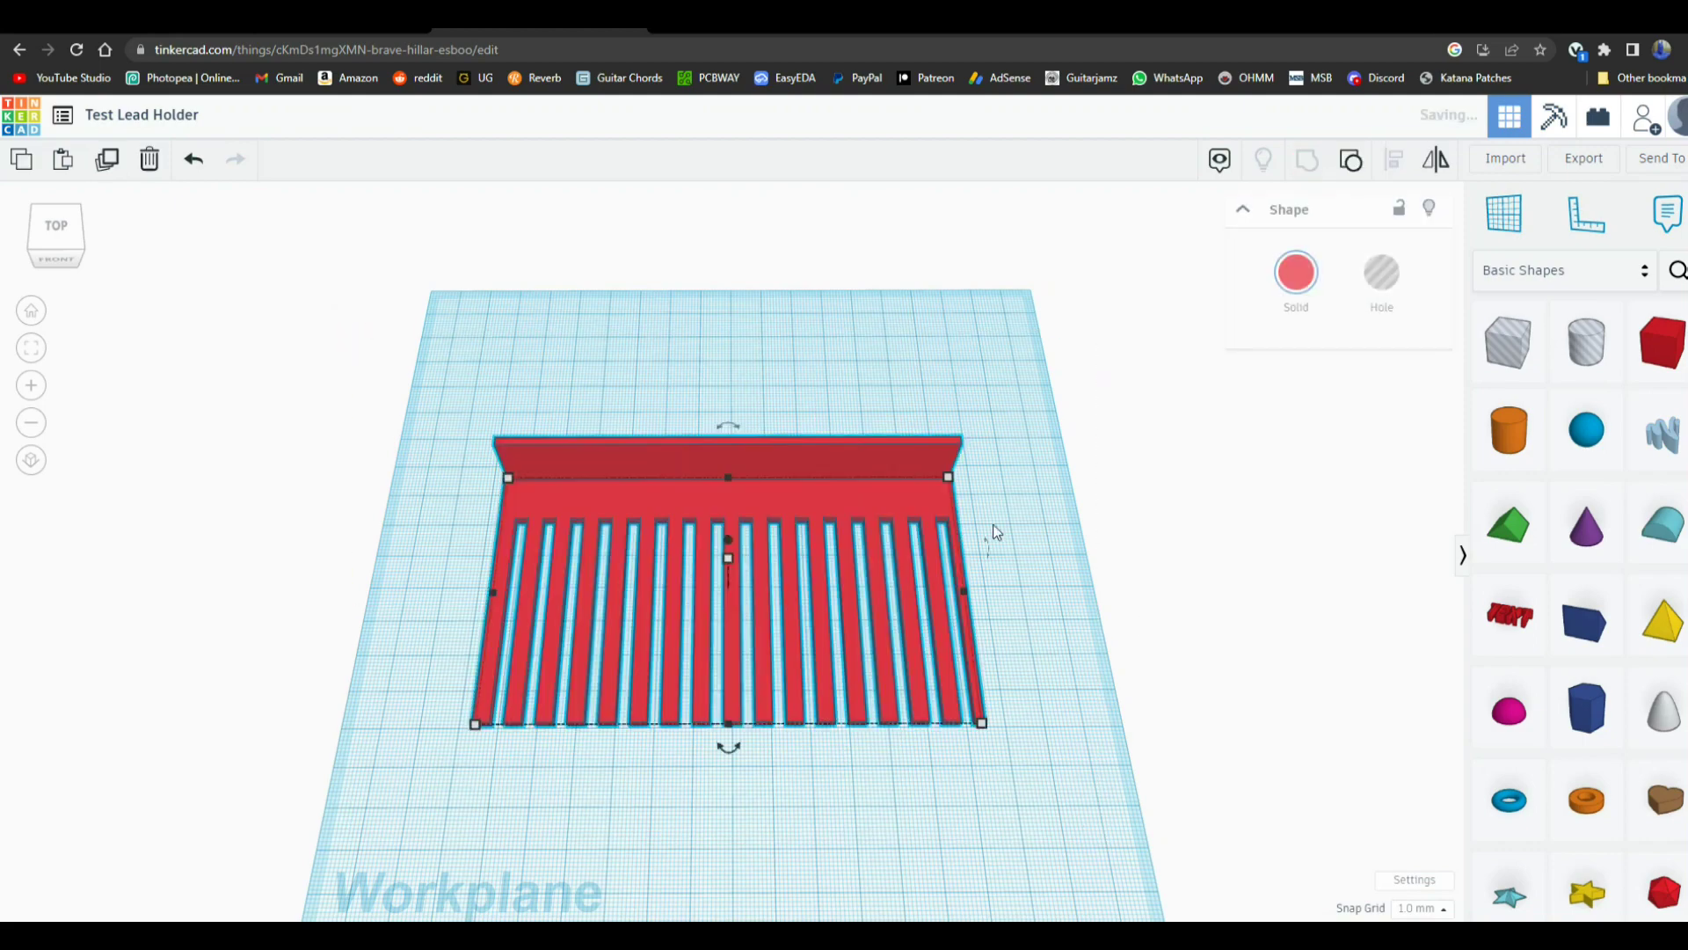
left_click(1033, 652)
- Place a text shape on the workplane in front of the holder, toward its left side
right_click_drag(1033, 652, 1028, 578)
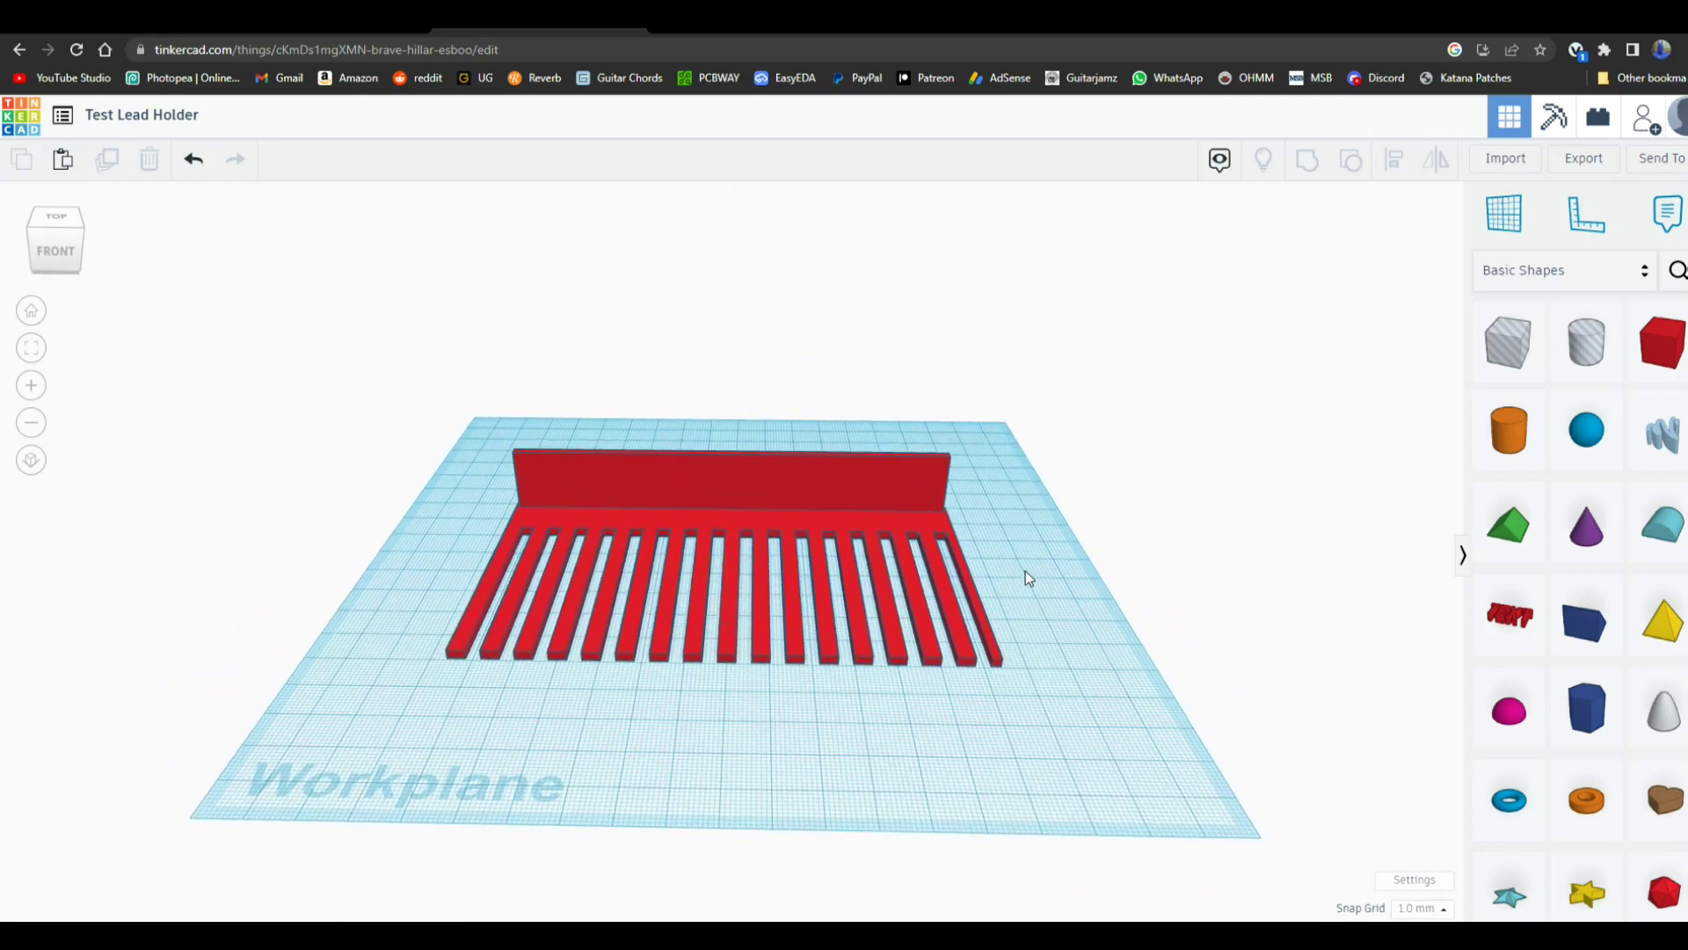
left_click(1514, 618)
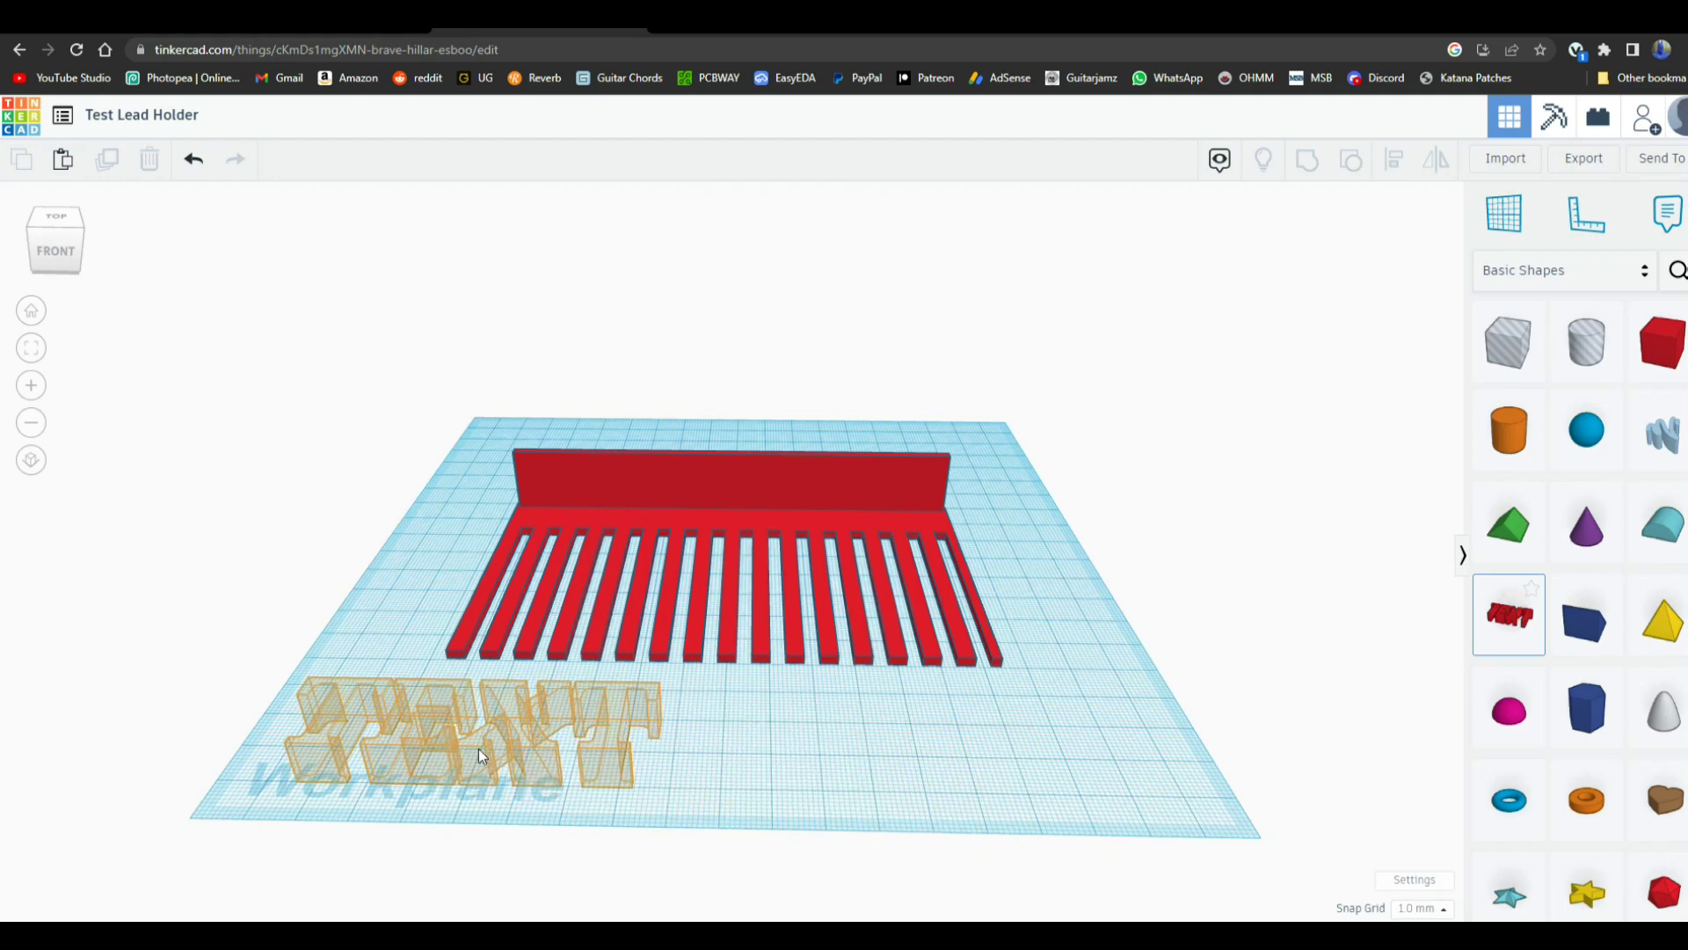
left_click(480, 752)
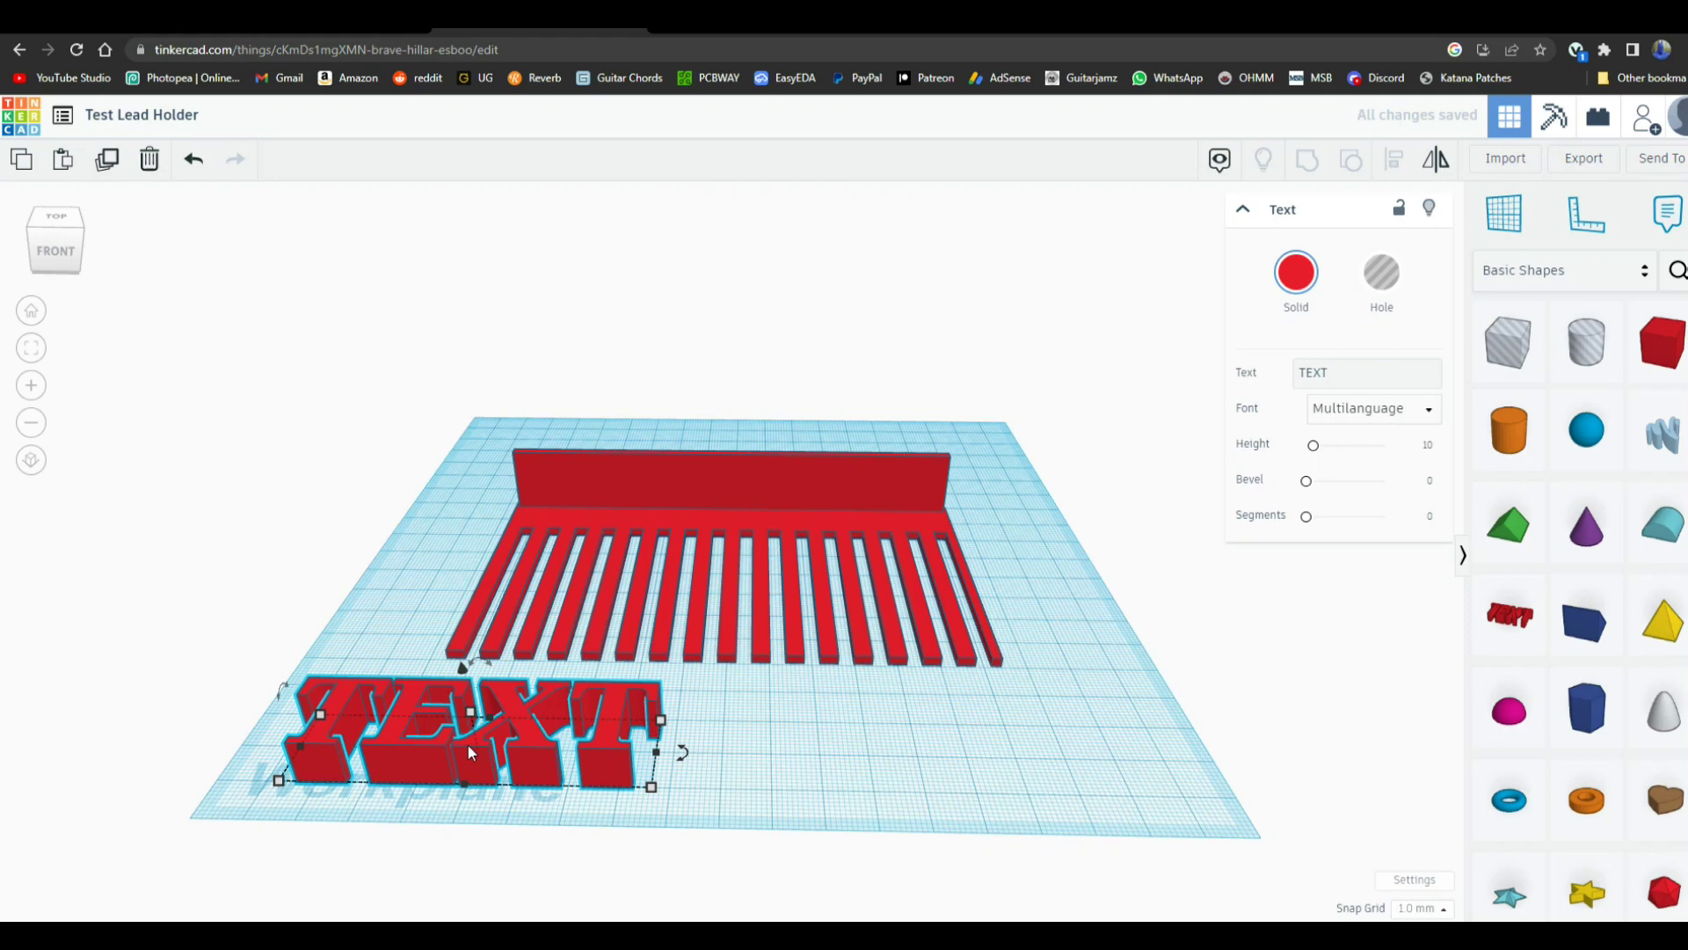
- Replace the text shape's default wording with "Test Lead"
left_click(1369, 378)
left_click_drag(1368, 378, 1278, 398)
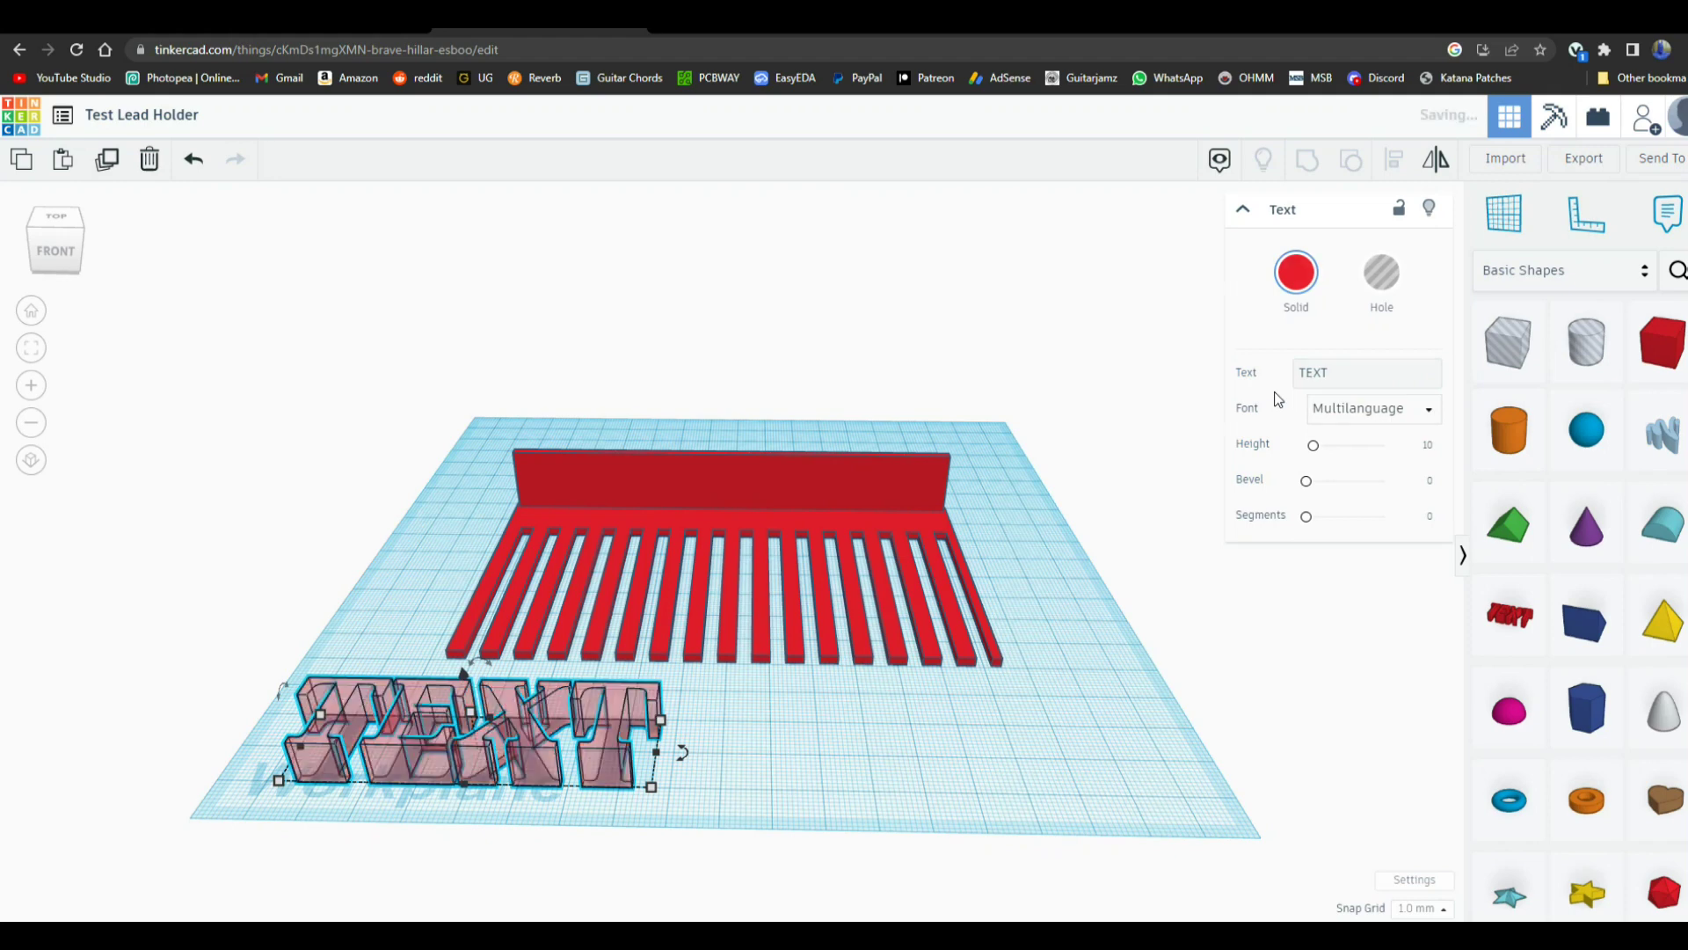
left_click(1330, 369)
left_click_drag(1330, 369, 1276, 394)
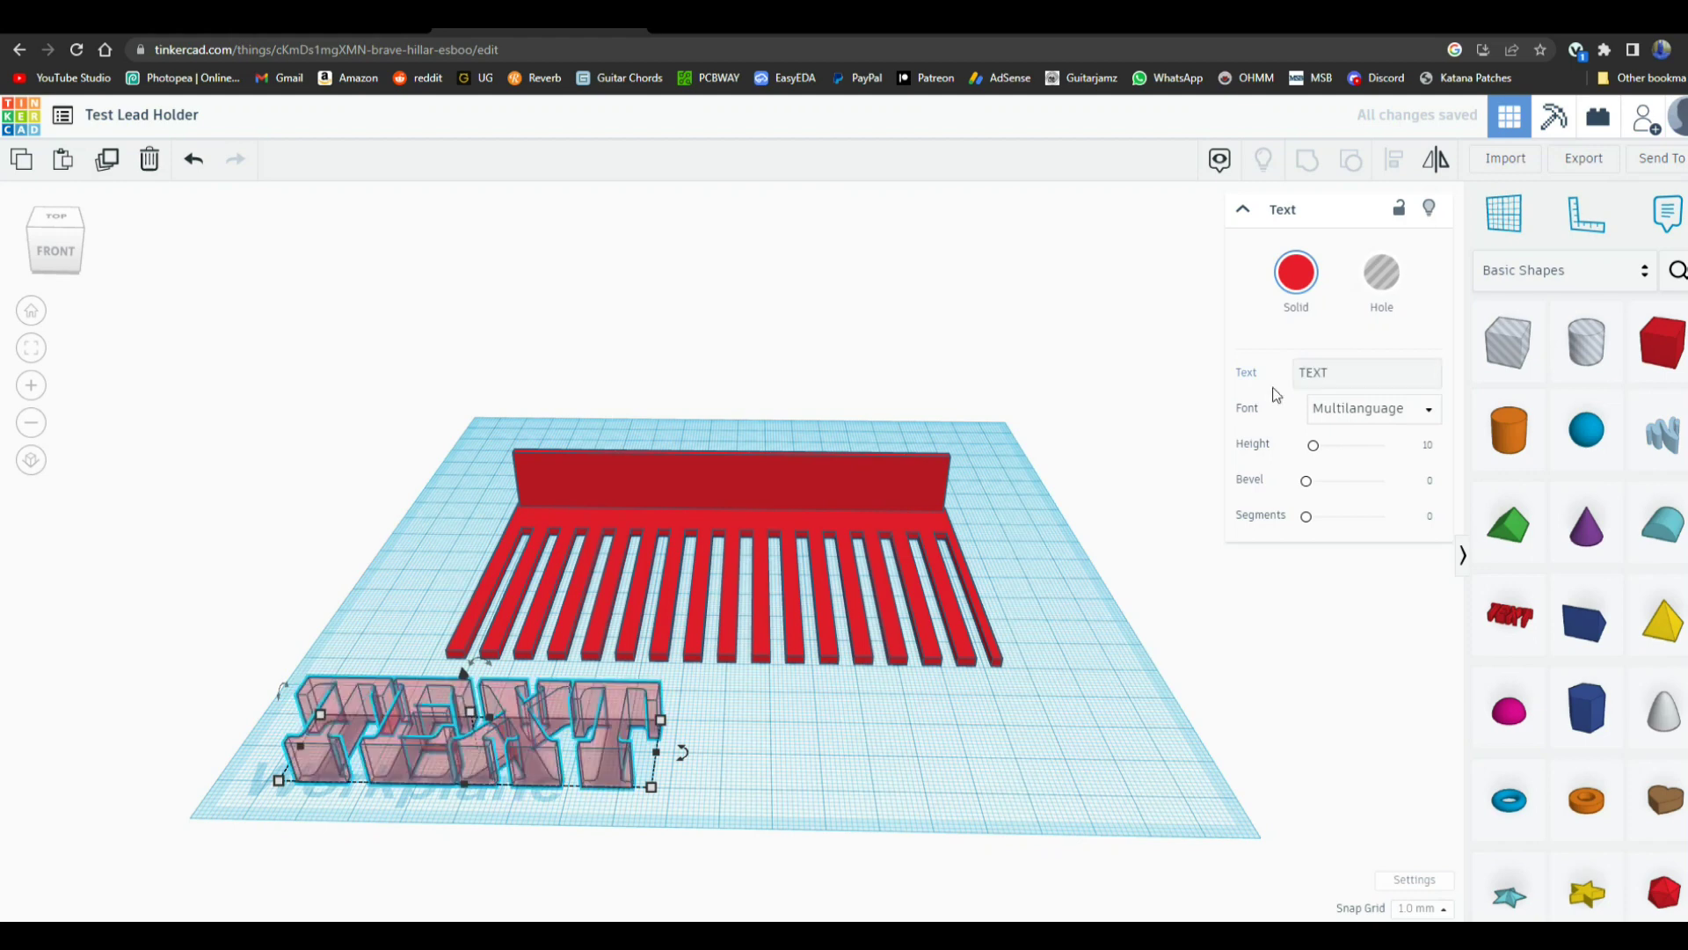
left_click(1319, 371)
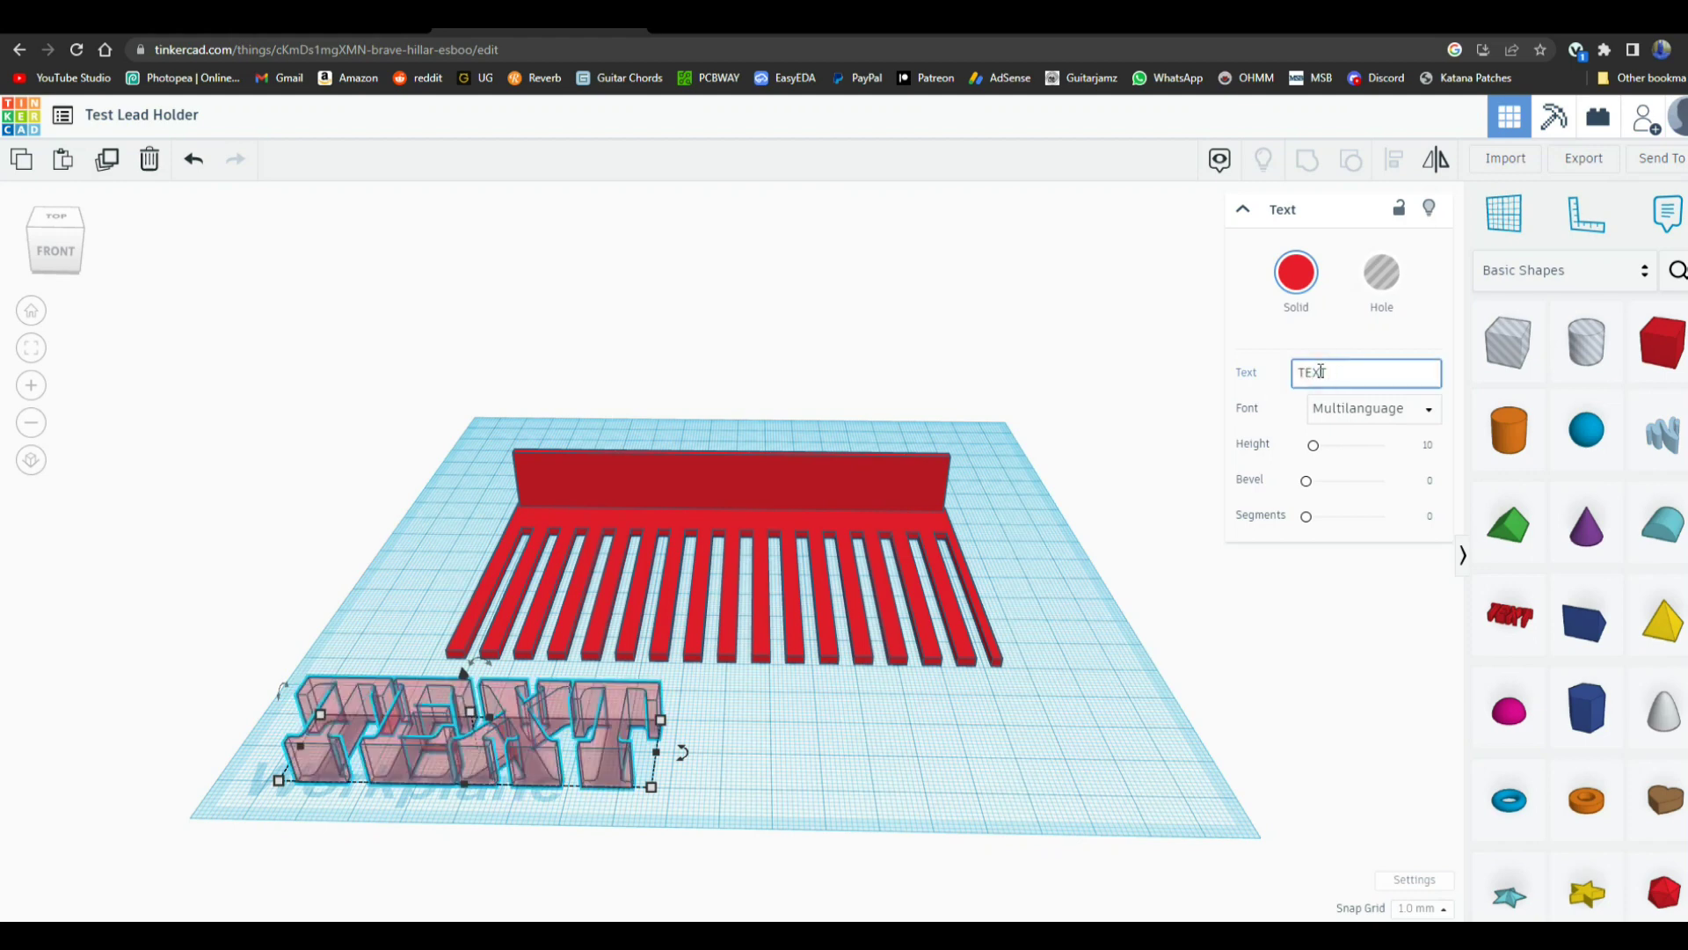
type("ttt")
double_click(1392, 378)
type("TEXt")
key("BackSpace")
key("BackSpace")
key("BackSpace")
type("Te")
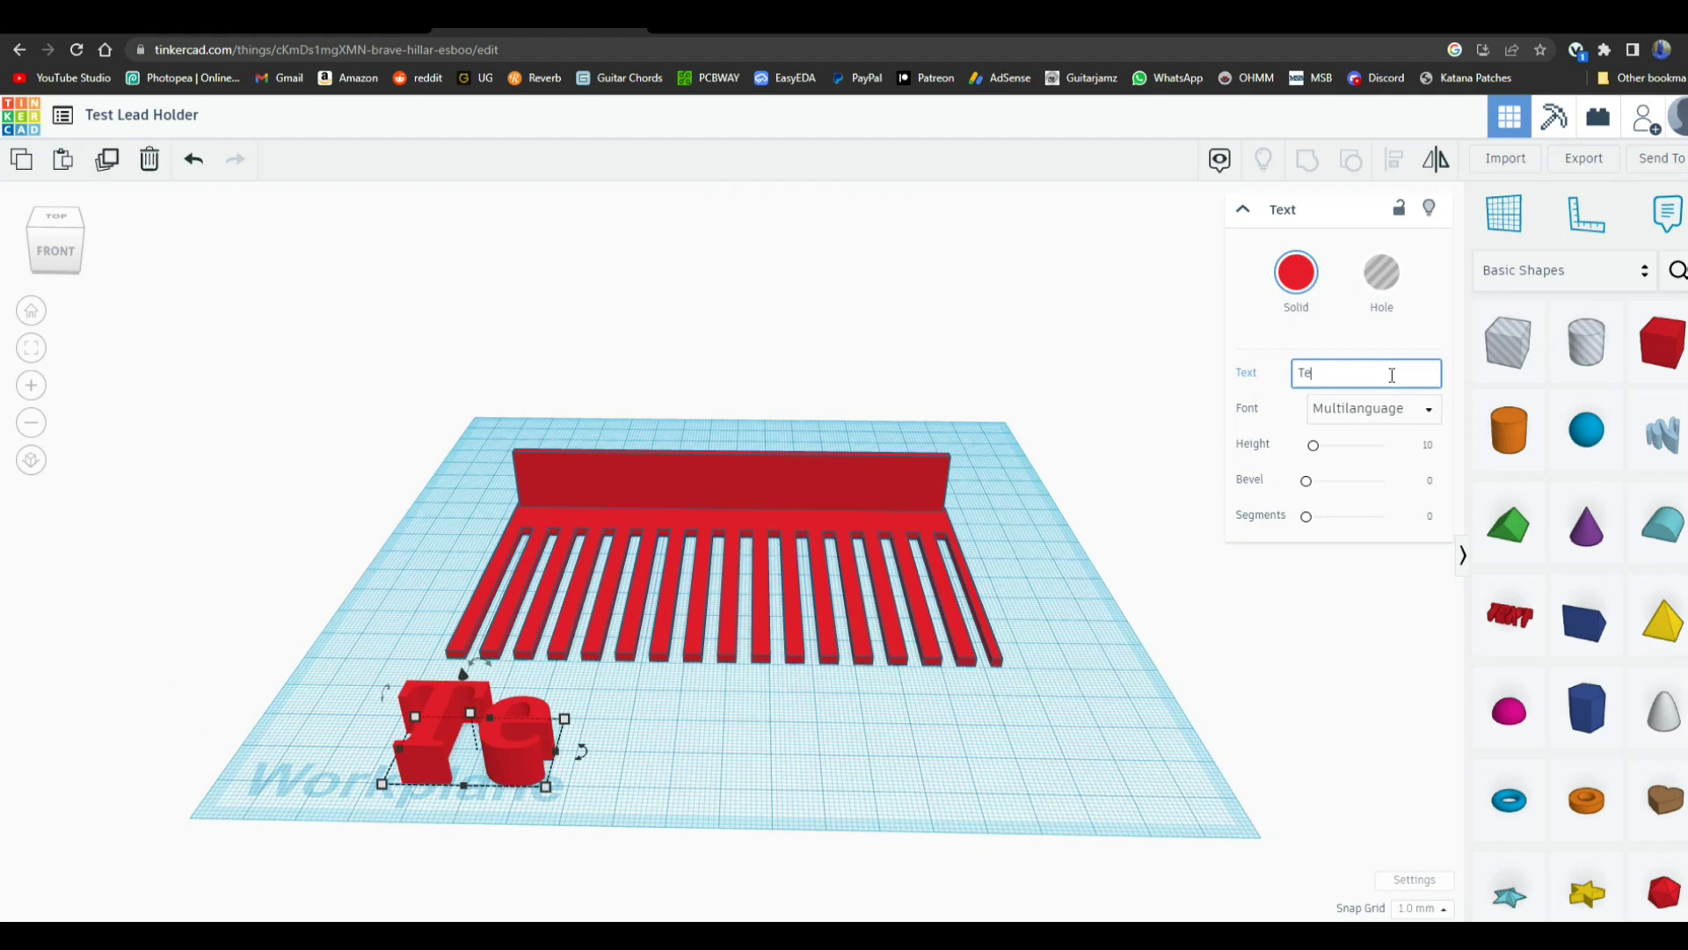
type("st Lead")
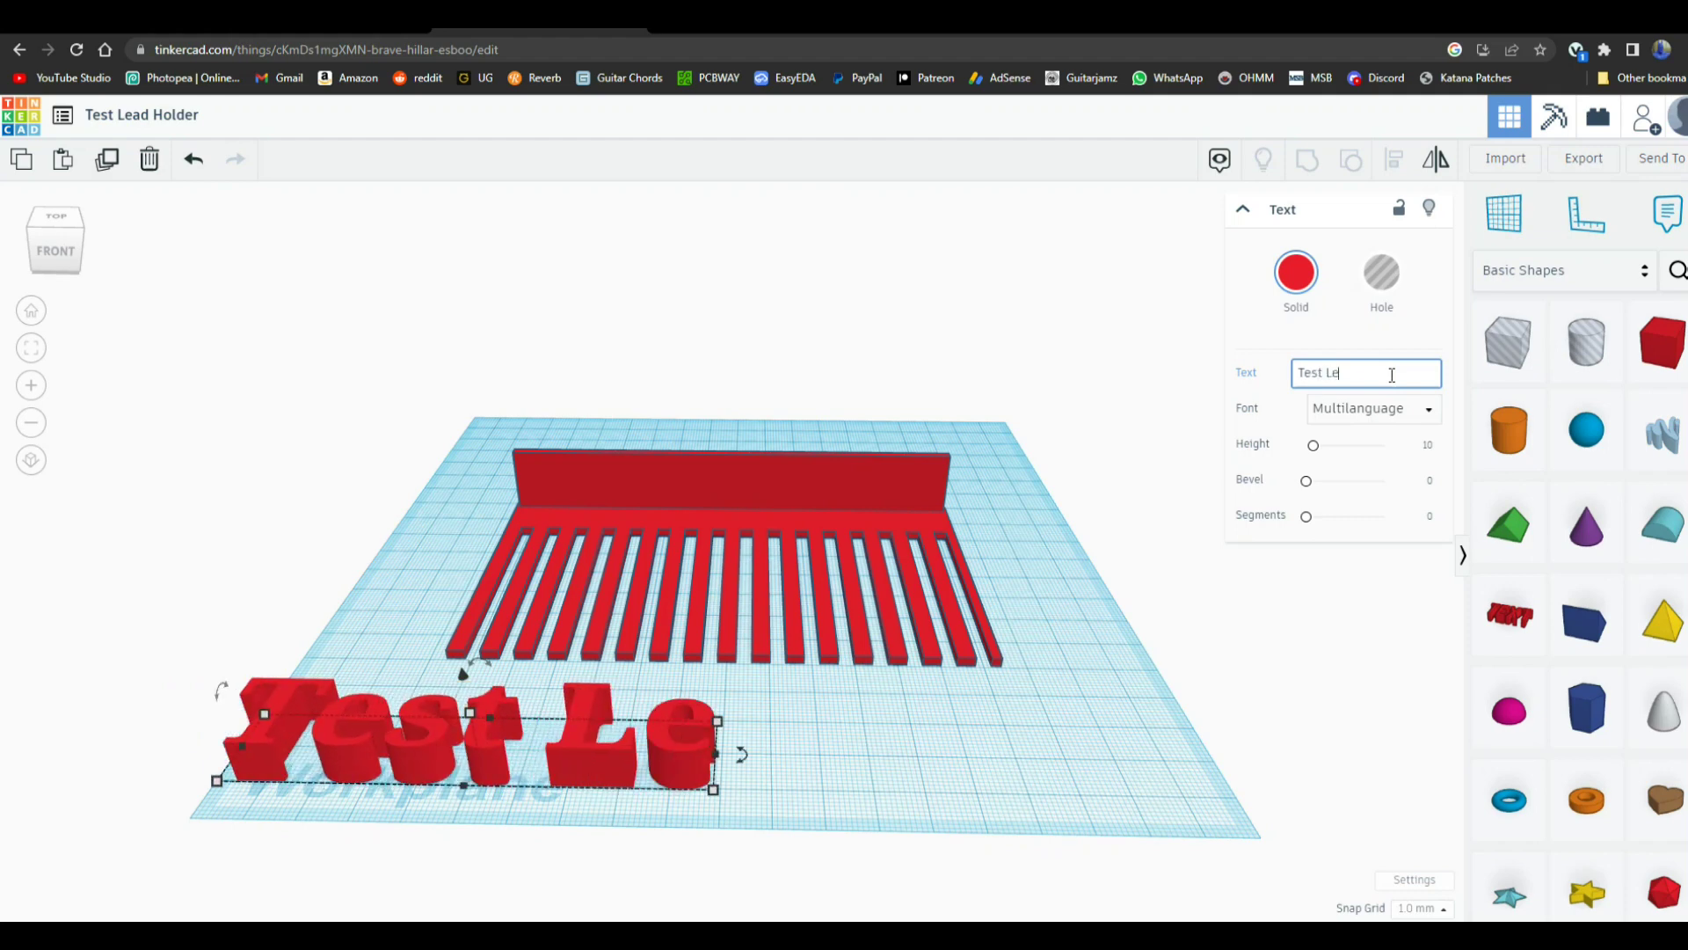